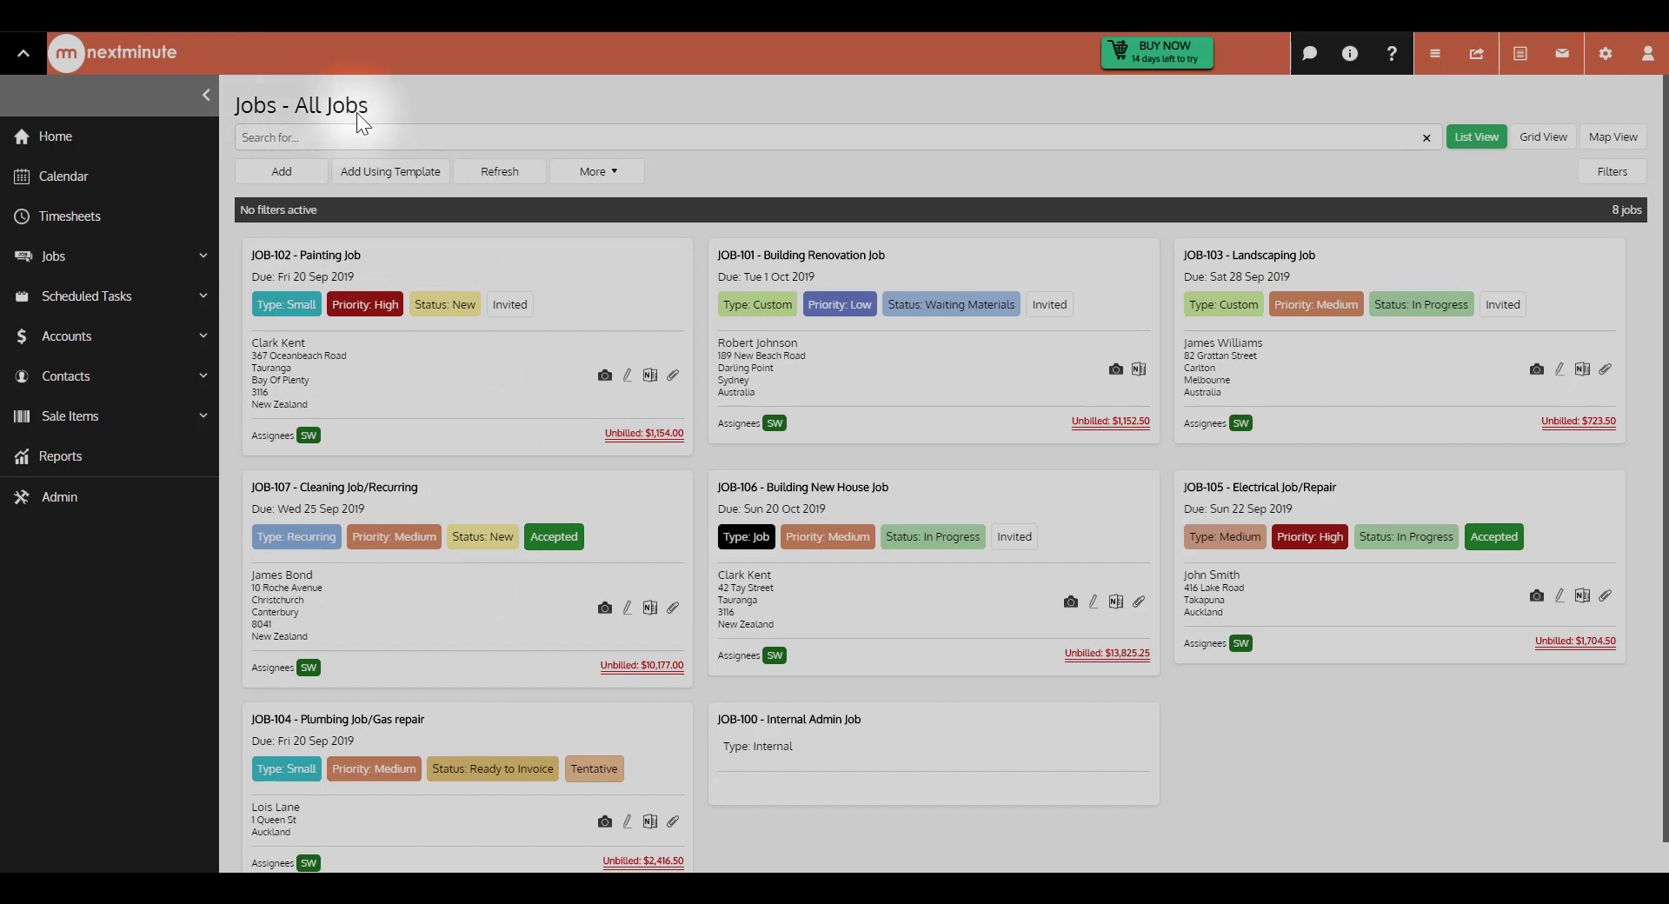
Step: View the Jobs categories and open the Admin page with the organisation's basic settings
click(184, 267)
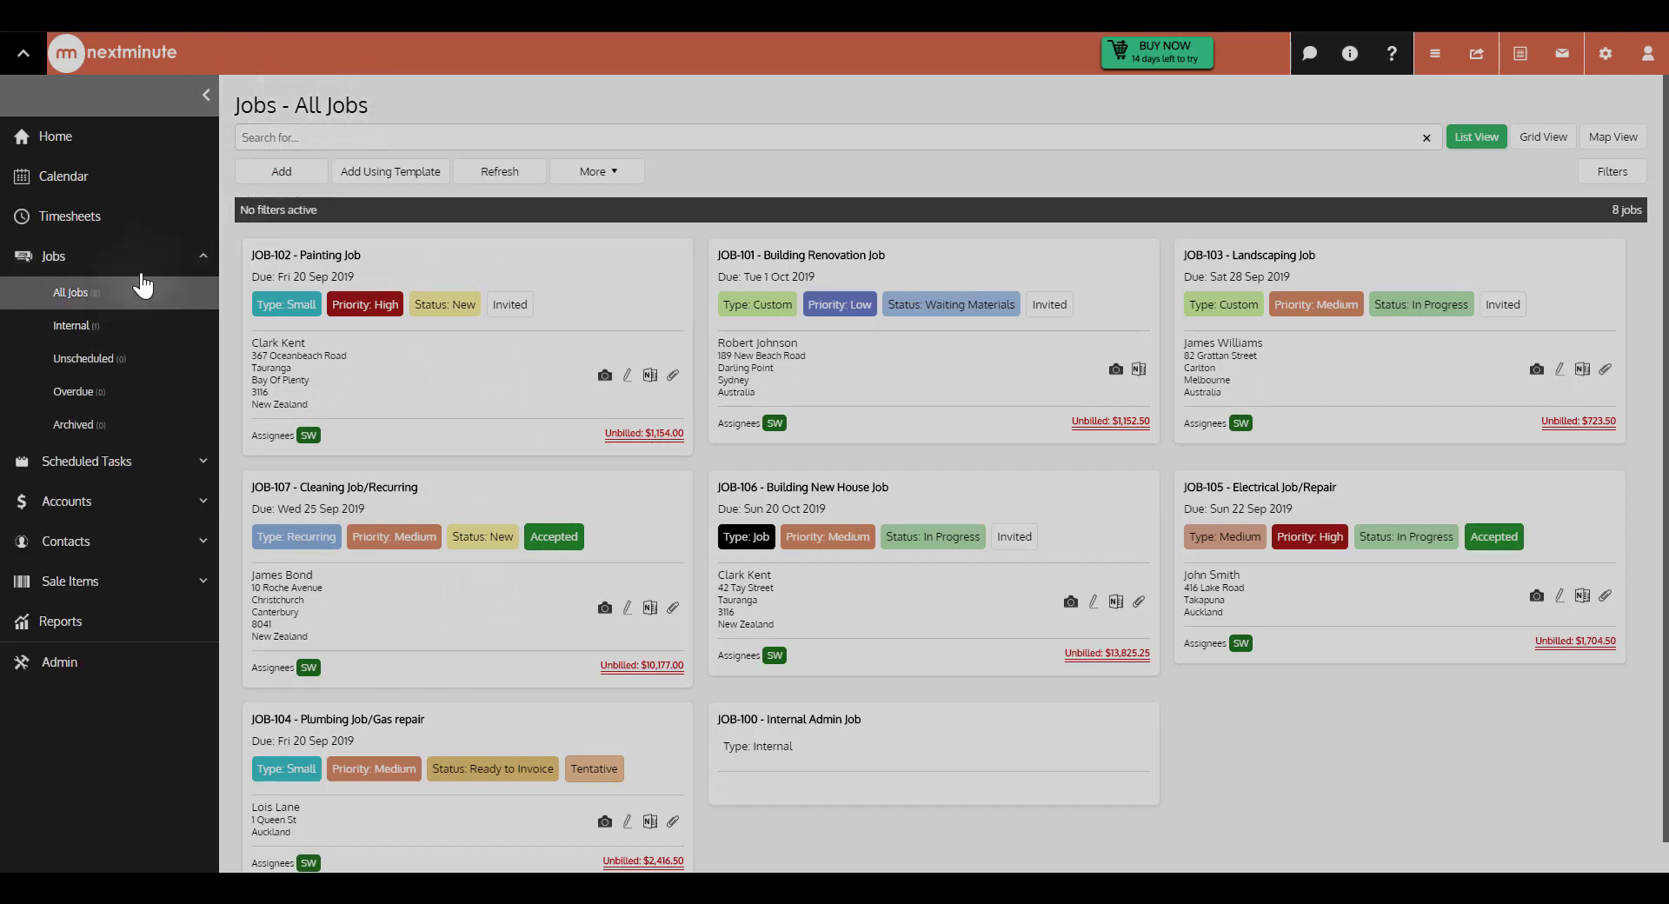
click(187, 256)
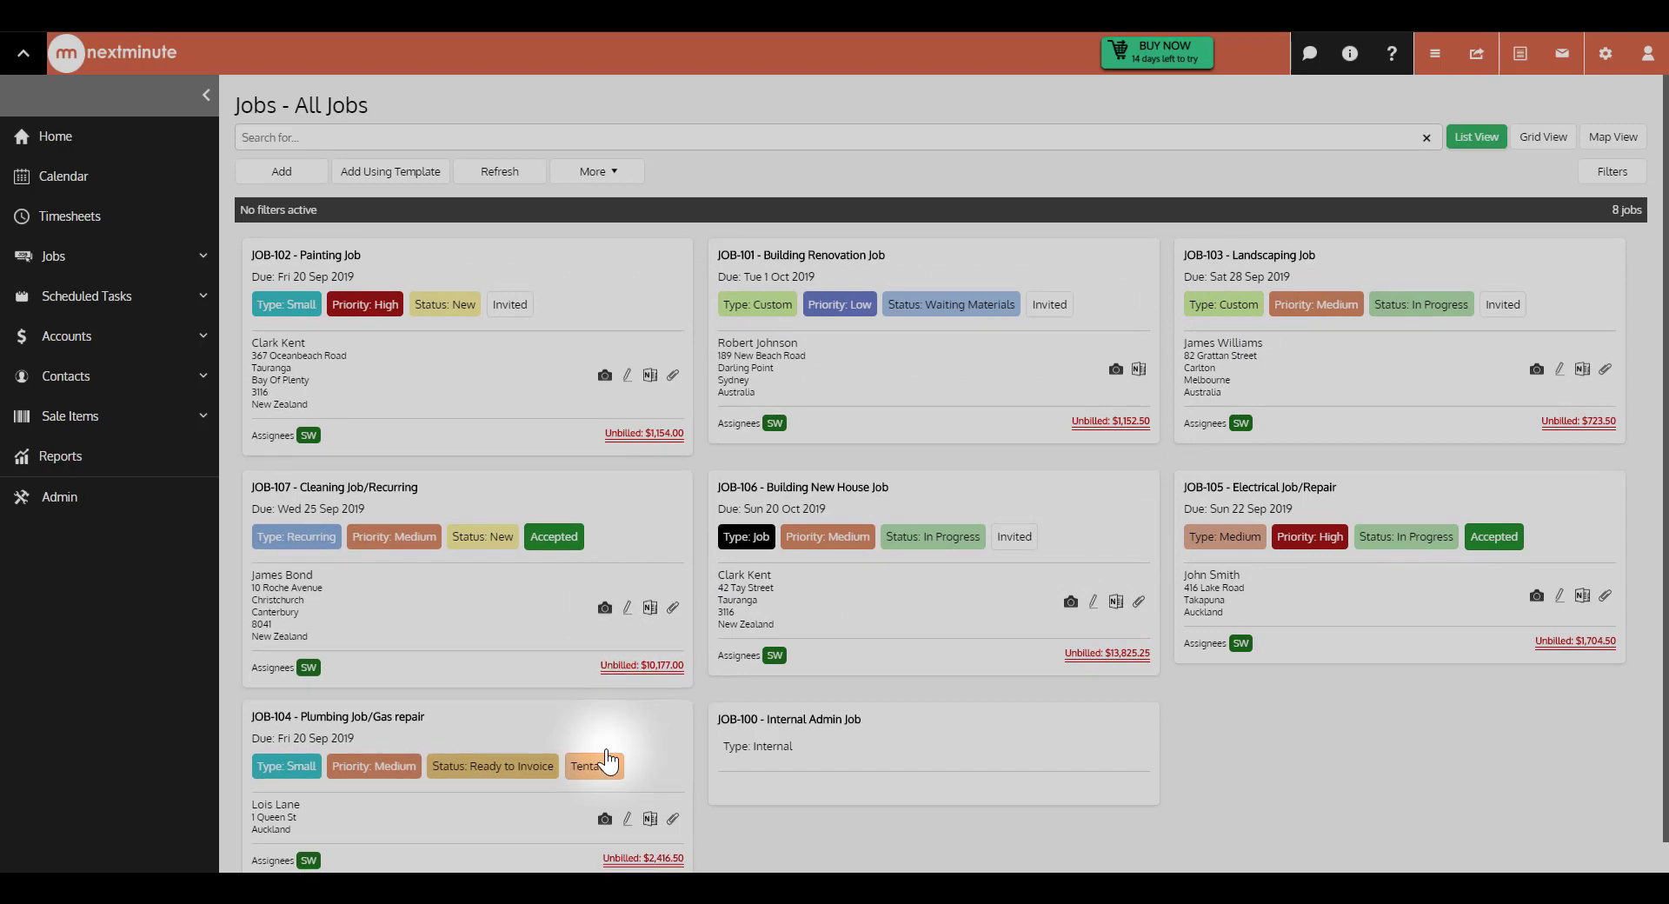
click(59, 512)
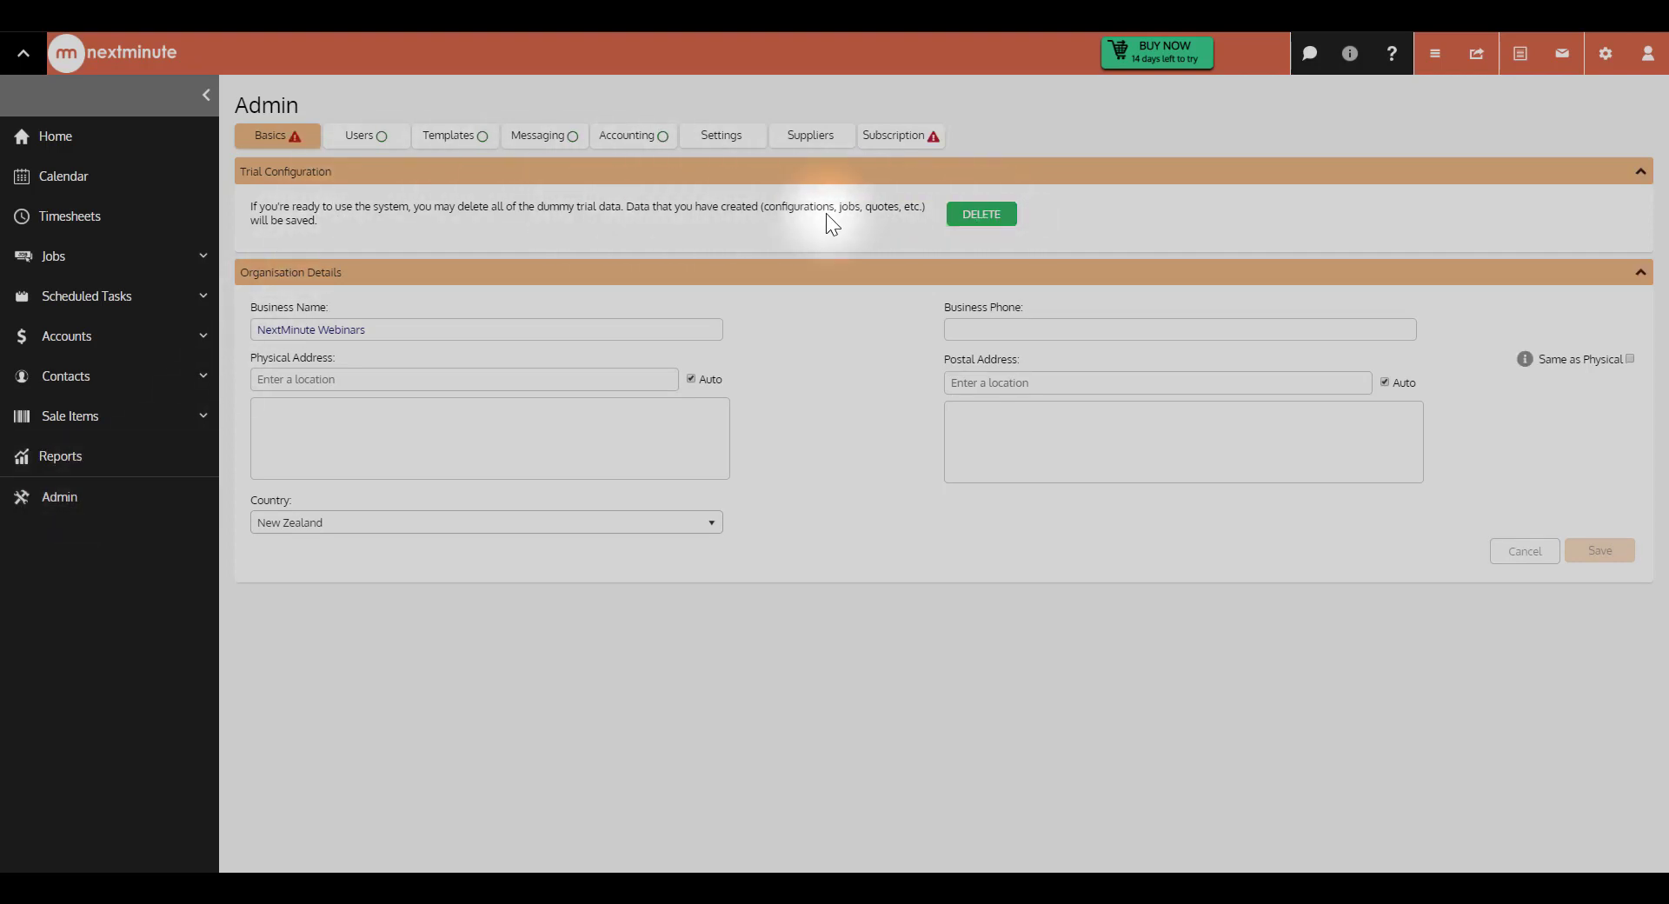
Step: Start a new job from the All Jobs list and title it "Building a deck"
click(156, 261)
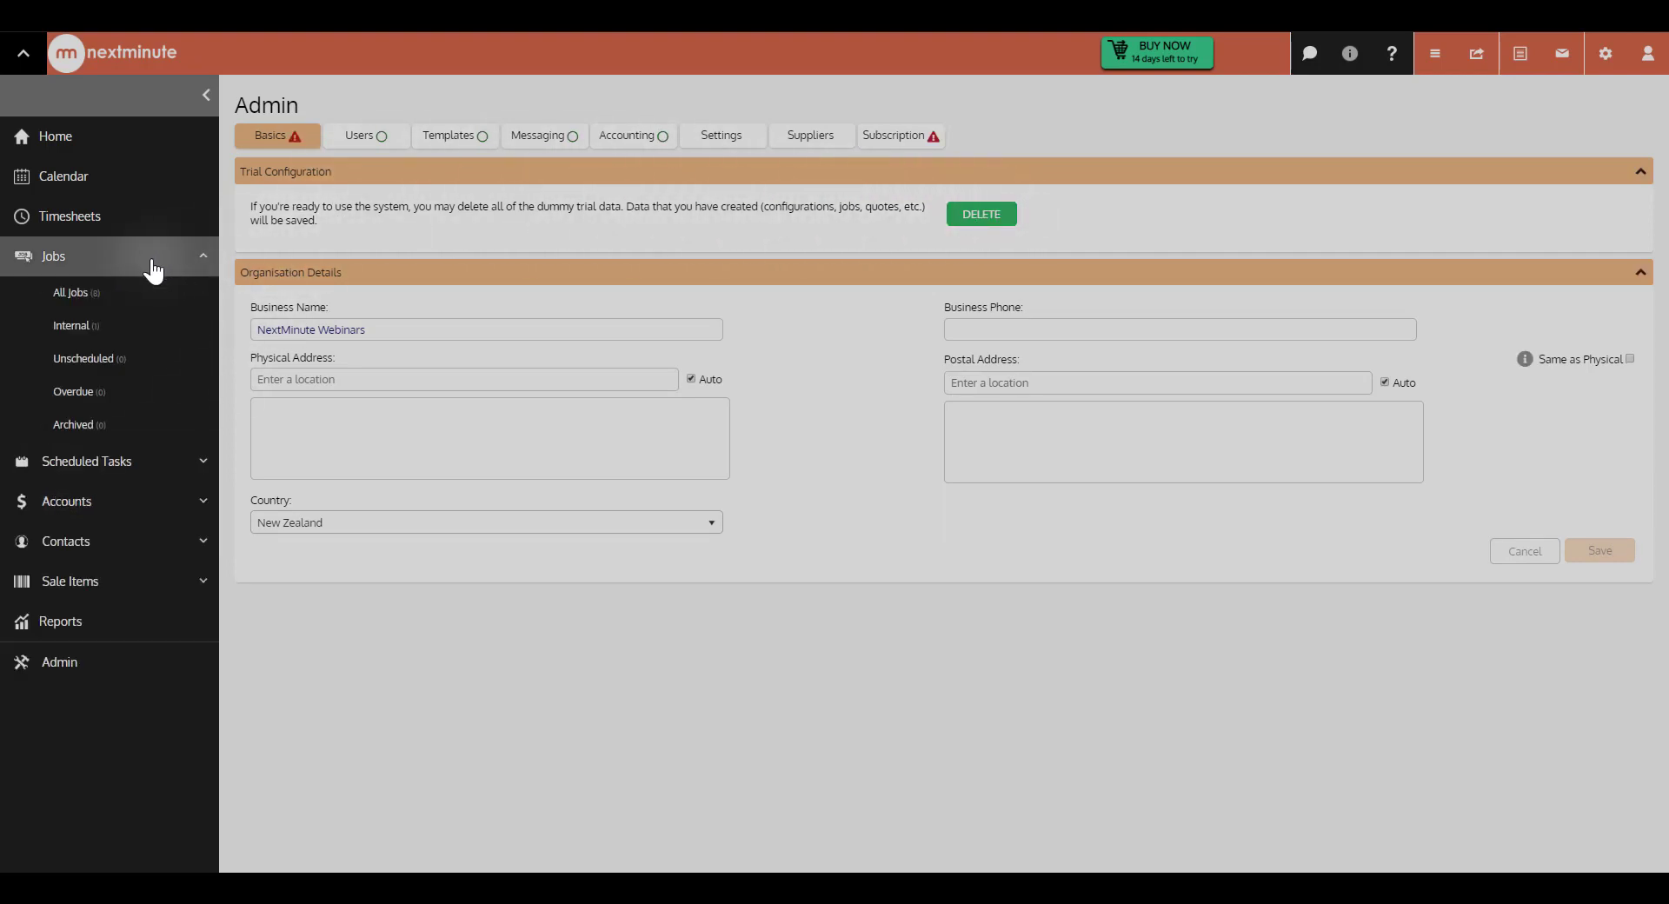
click(76, 297)
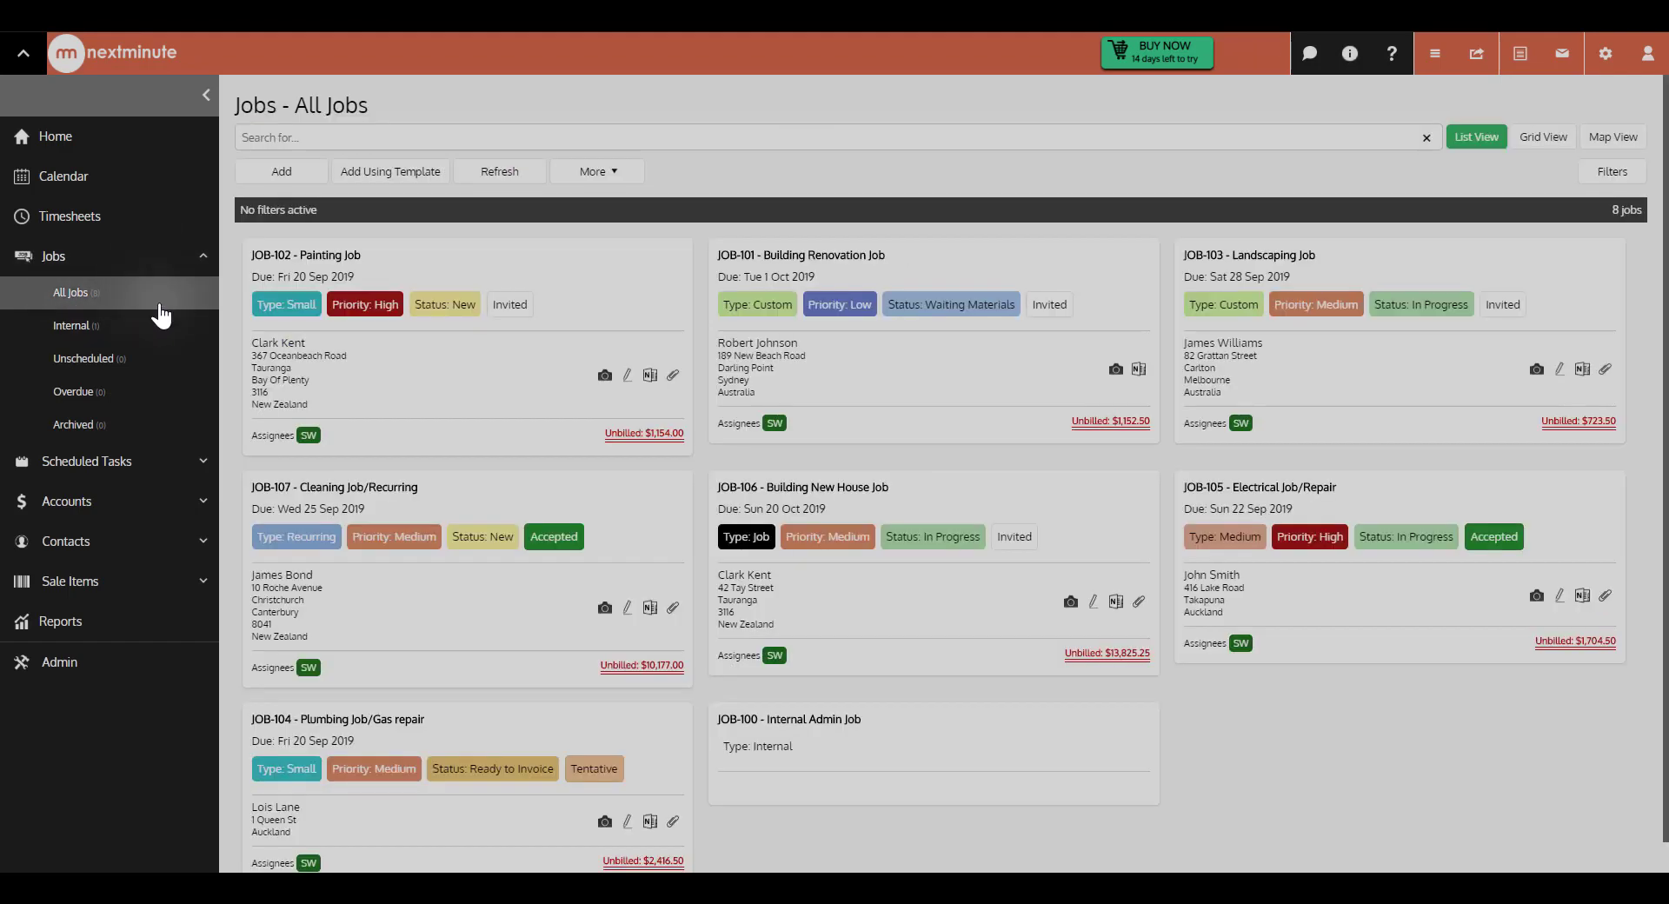
click(289, 173)
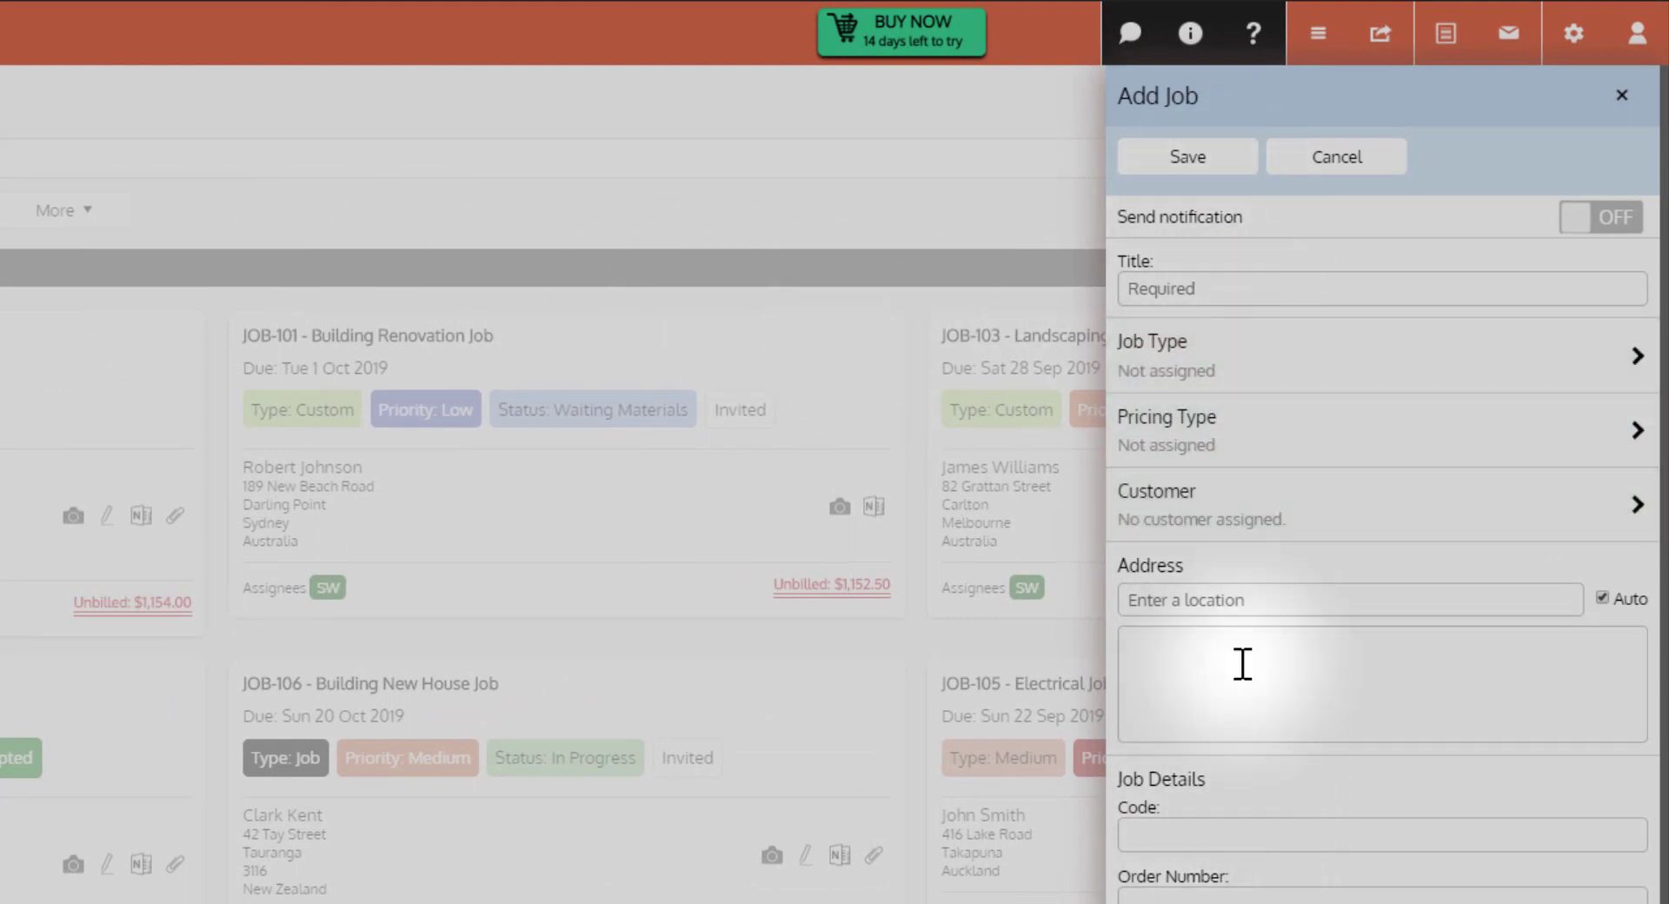
click(1227, 287)
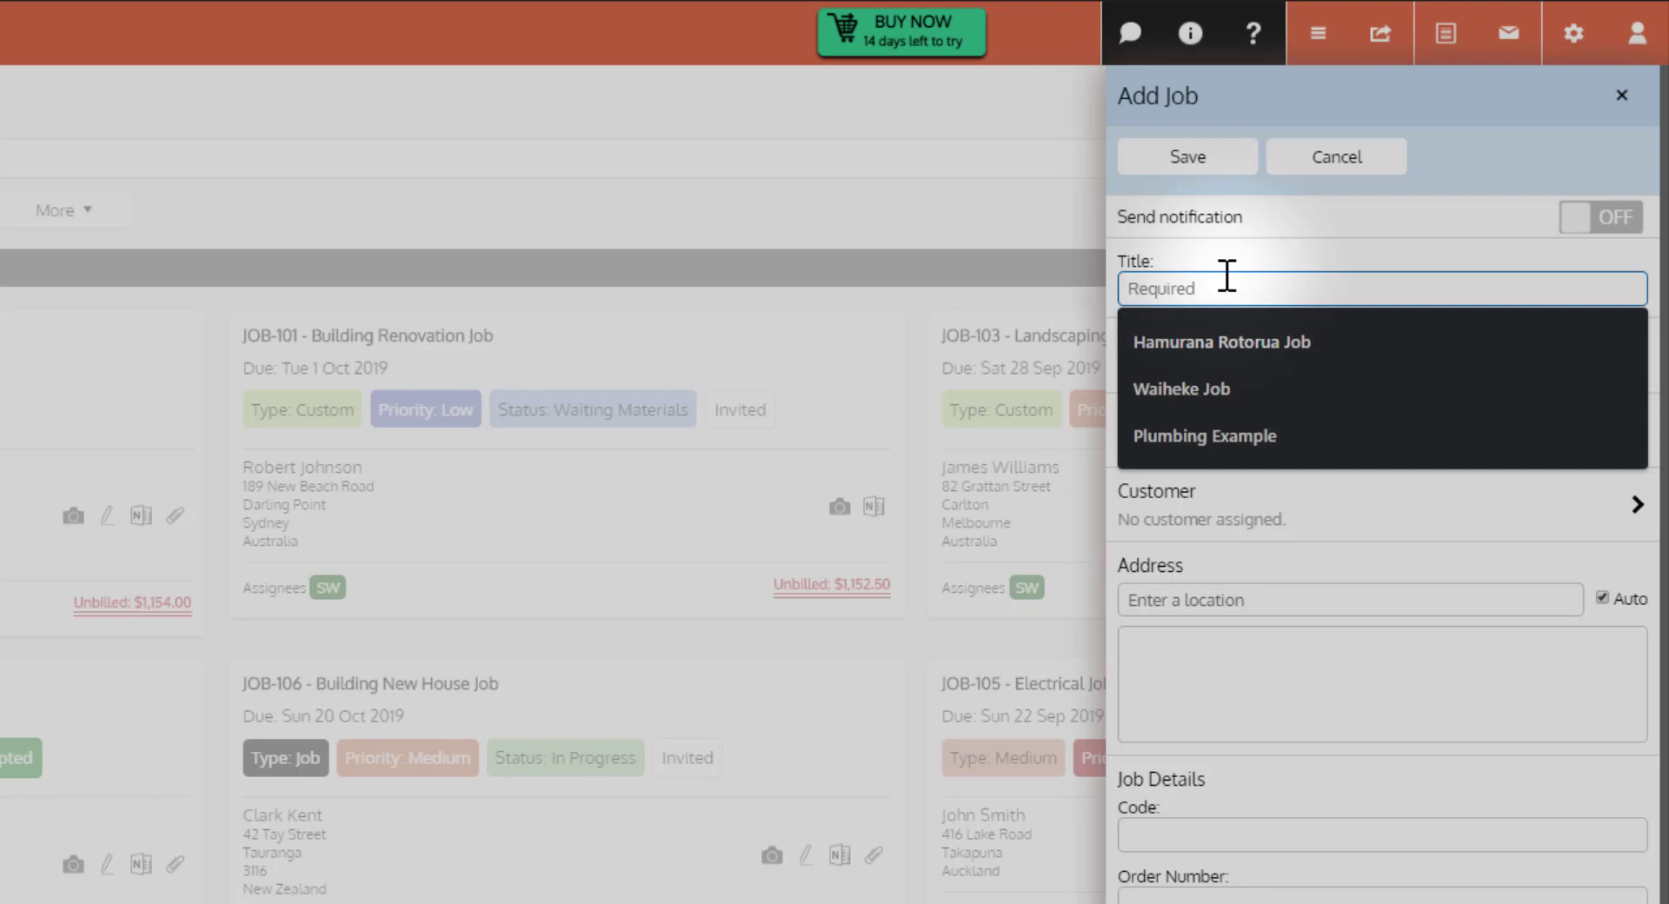
text(Build)
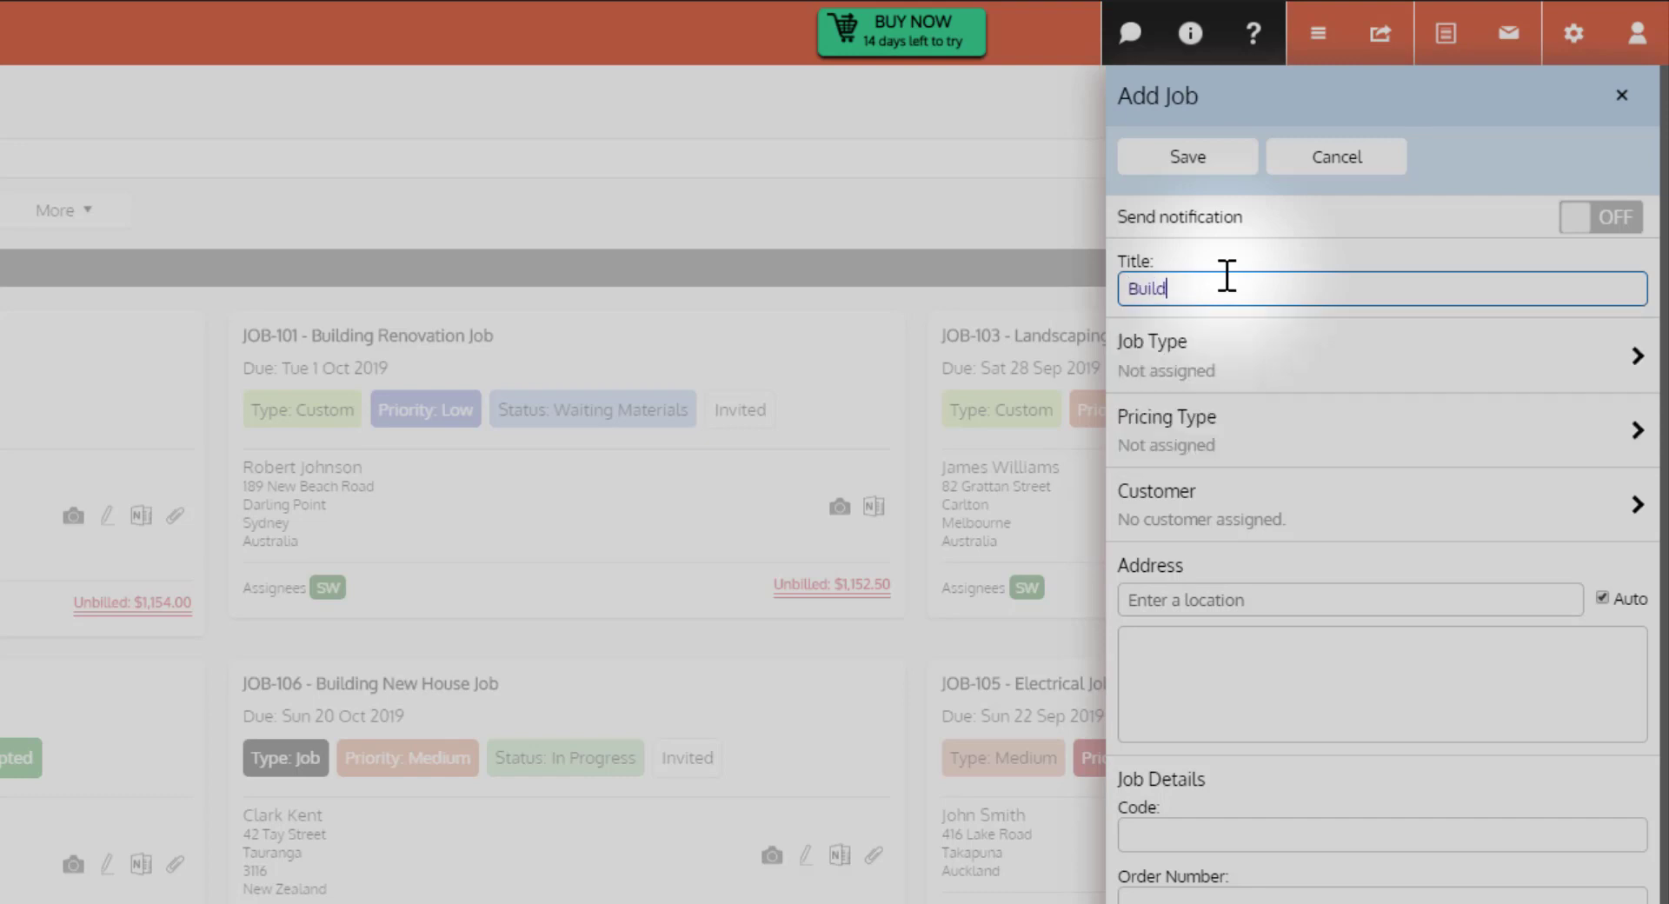
text(ing a deck)
Step: Set the new job's type to Small and its pricing type to Fixed Price
click(1171, 366)
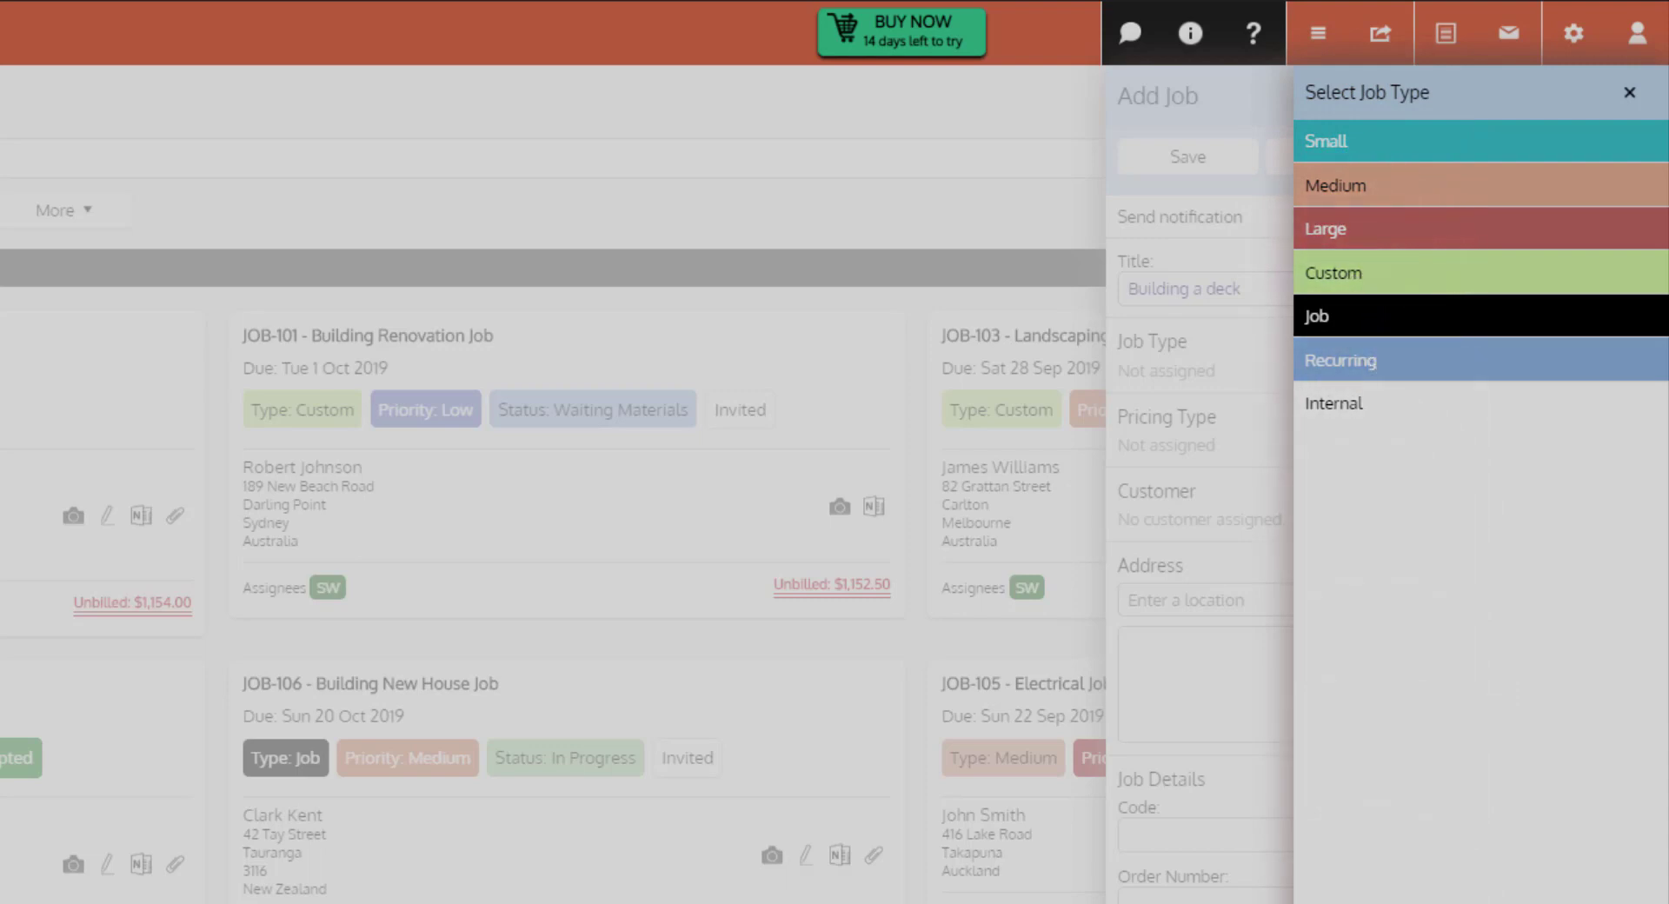
click(1370, 146)
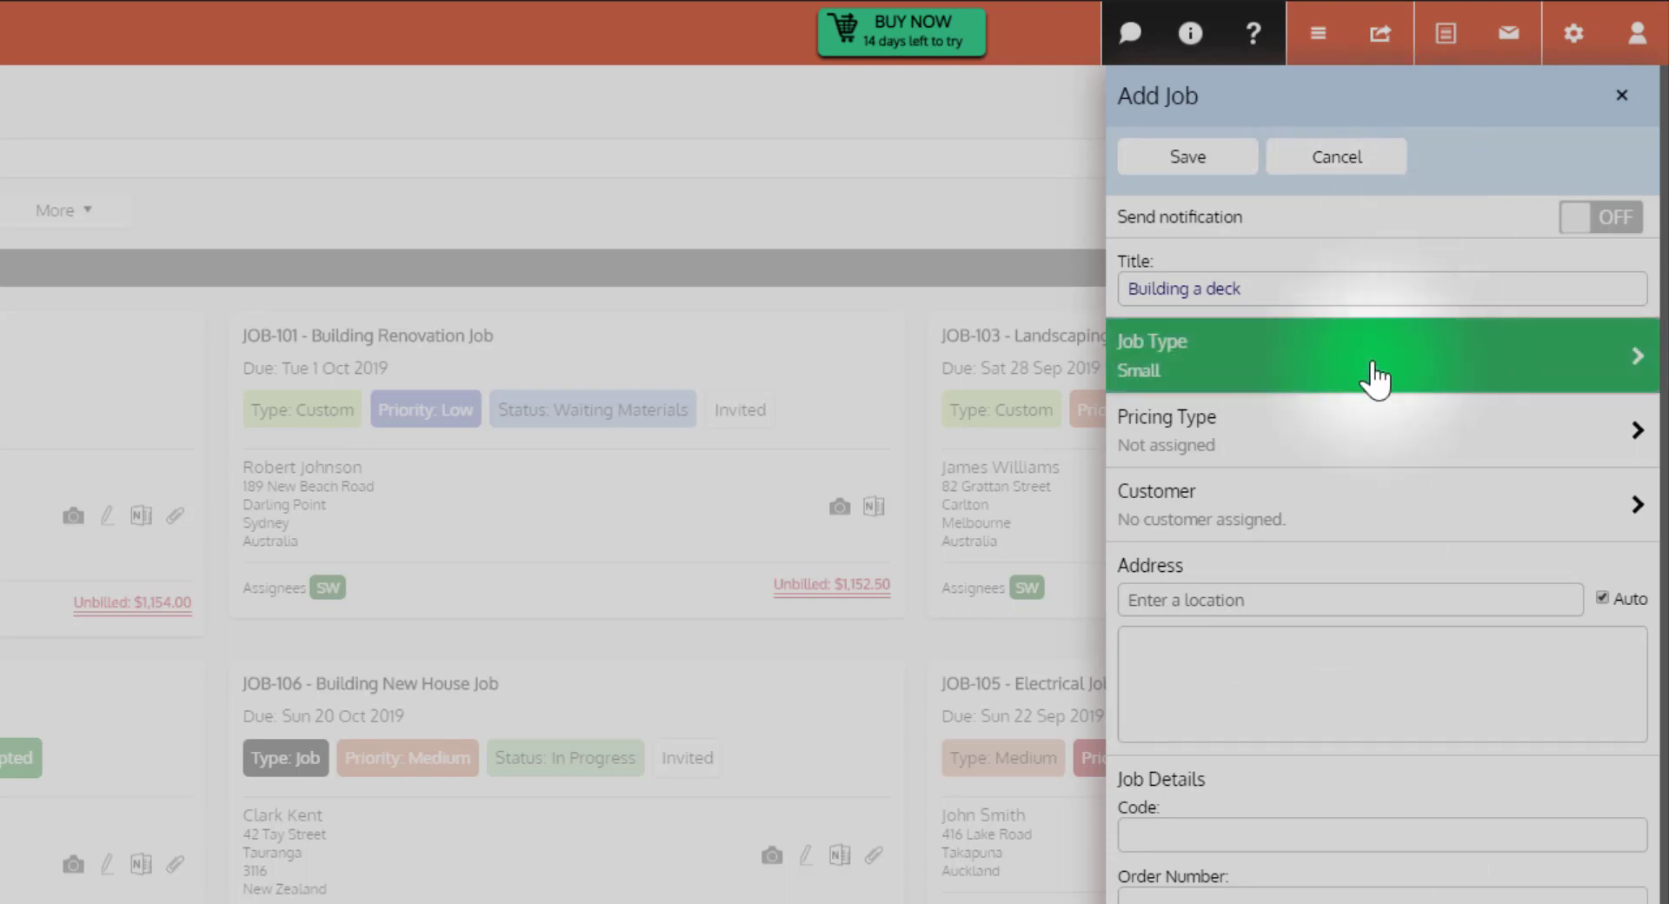
click(1210, 443)
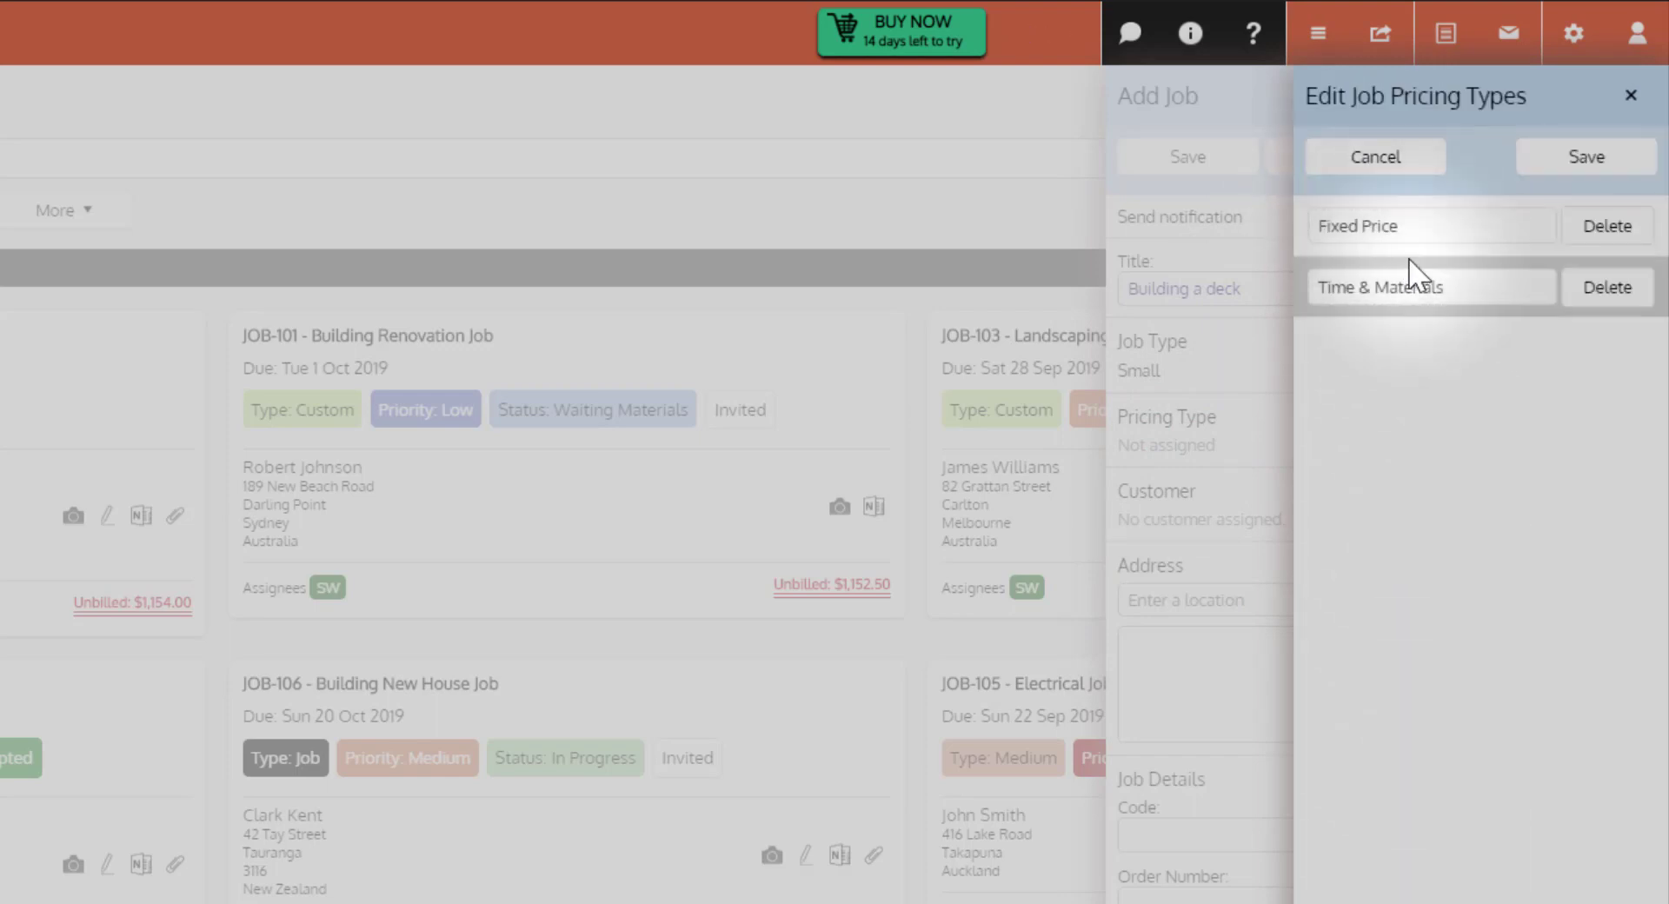
click(1379, 163)
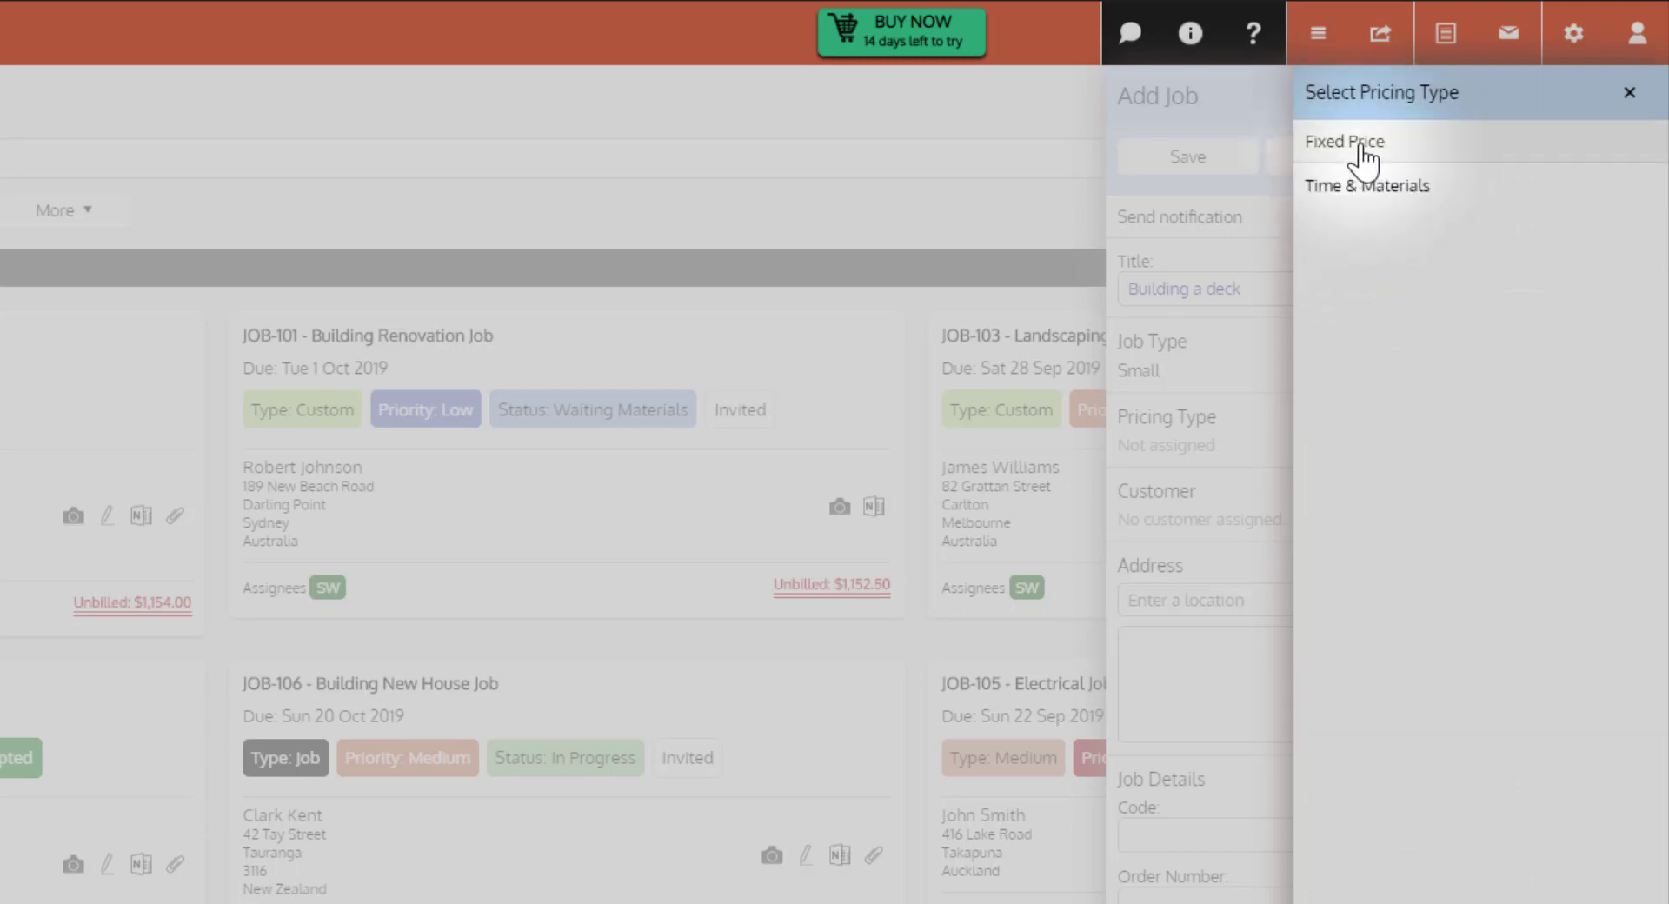
click(1365, 148)
Step: Assign the second existing customer in the customer list to the new job
click(1181, 521)
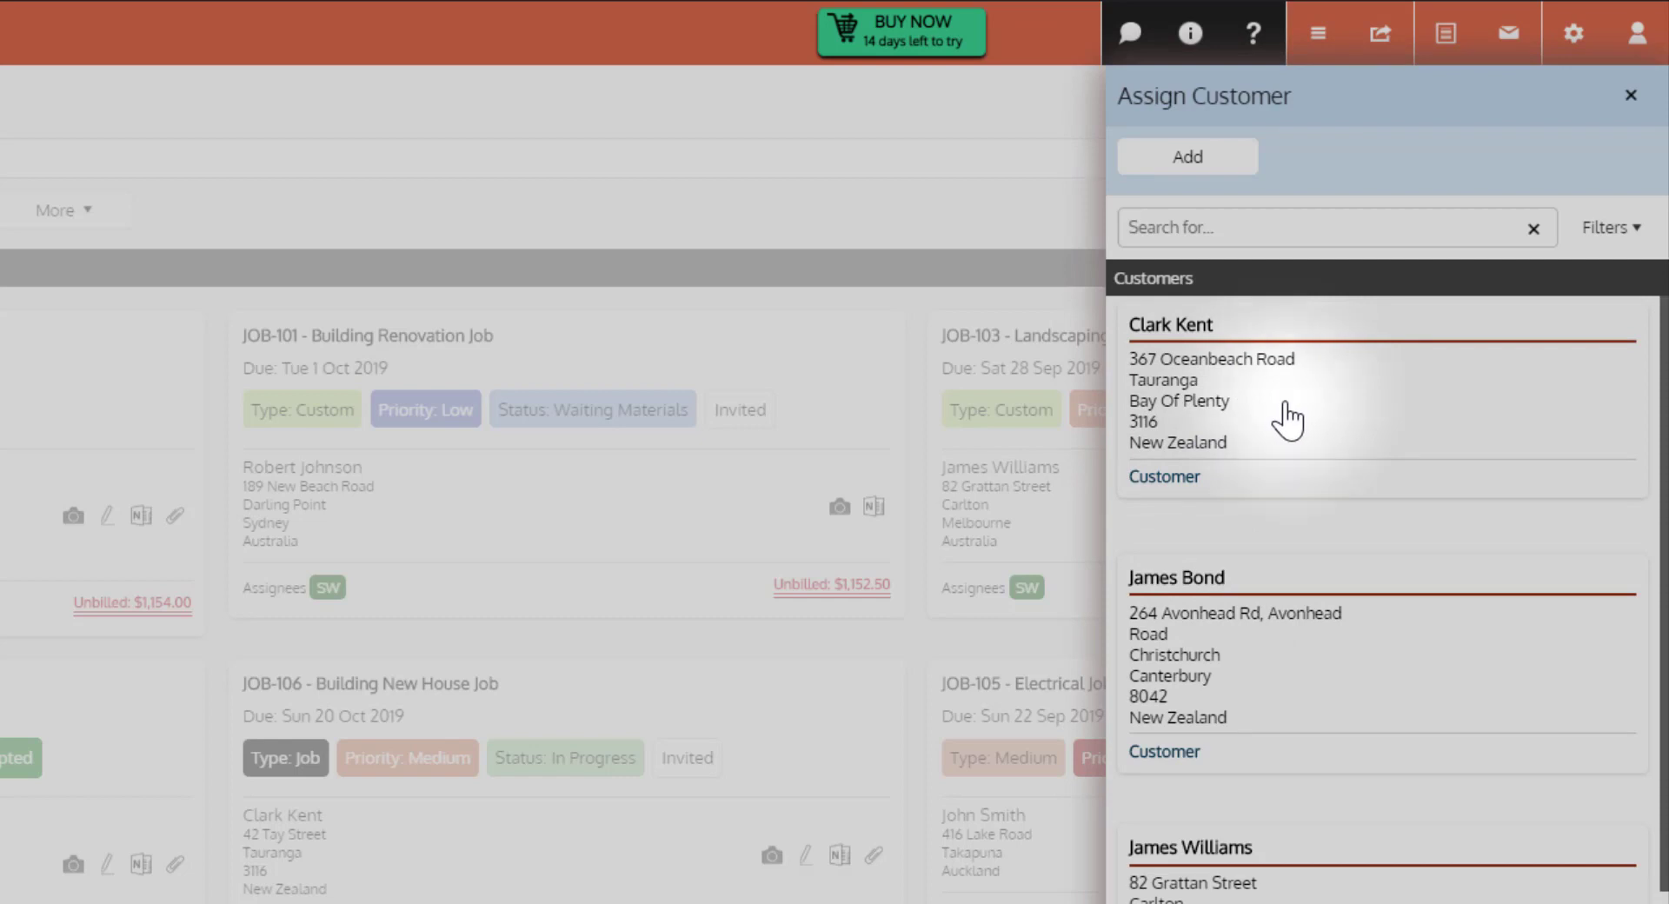
scroll(1219, 397, down, 6)
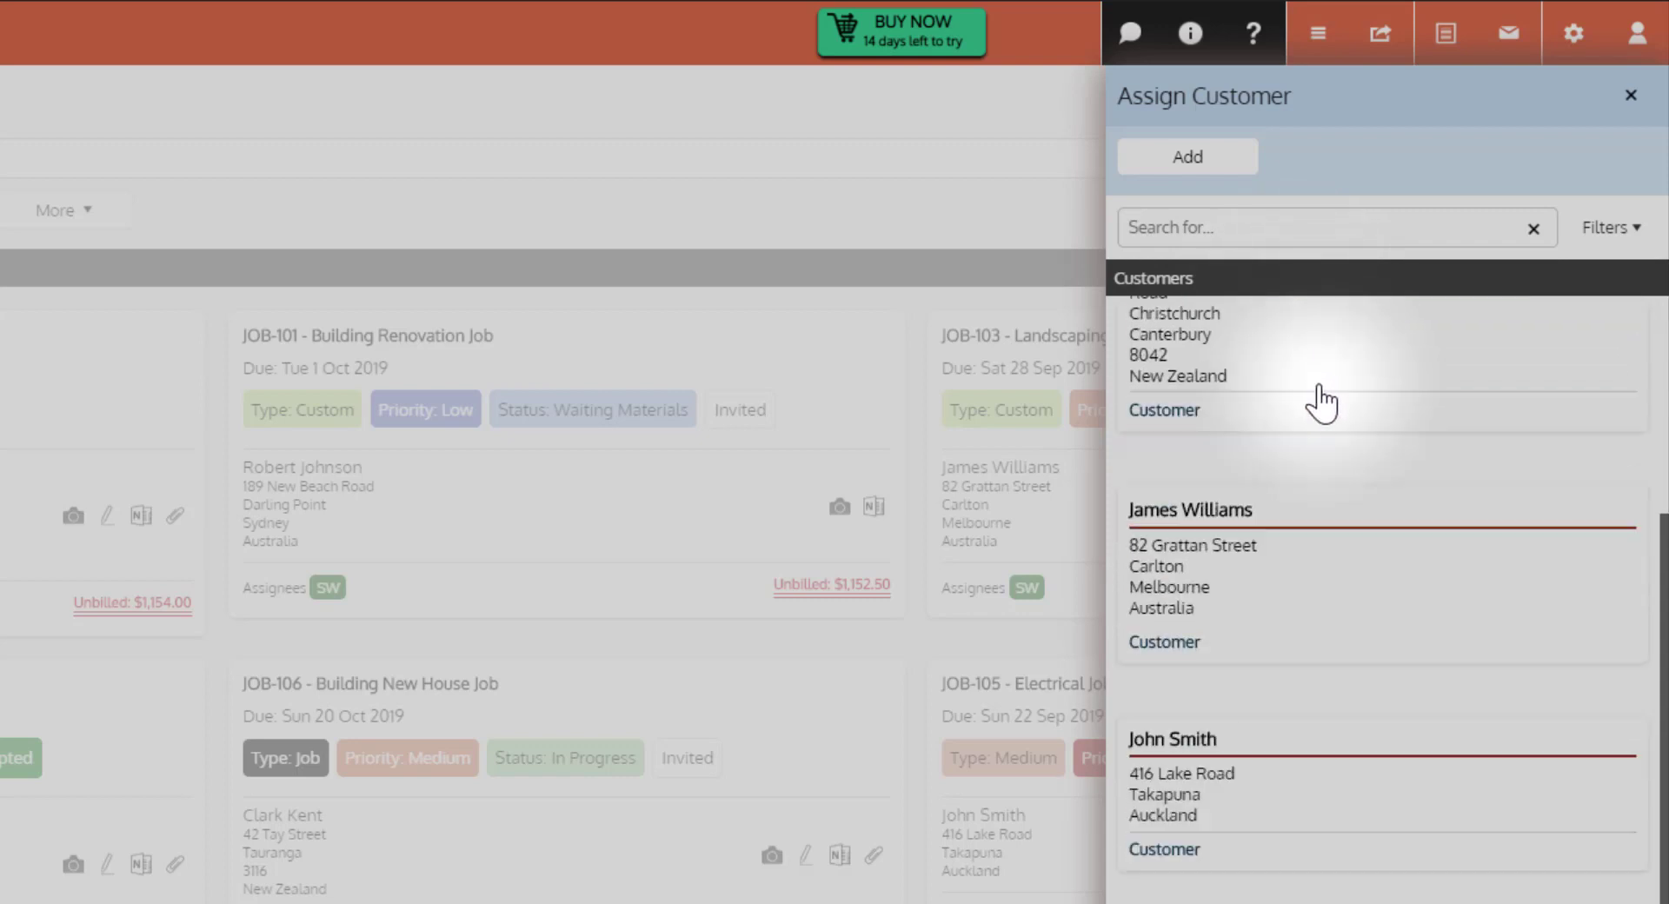
scroll(1304, 873, up, 6)
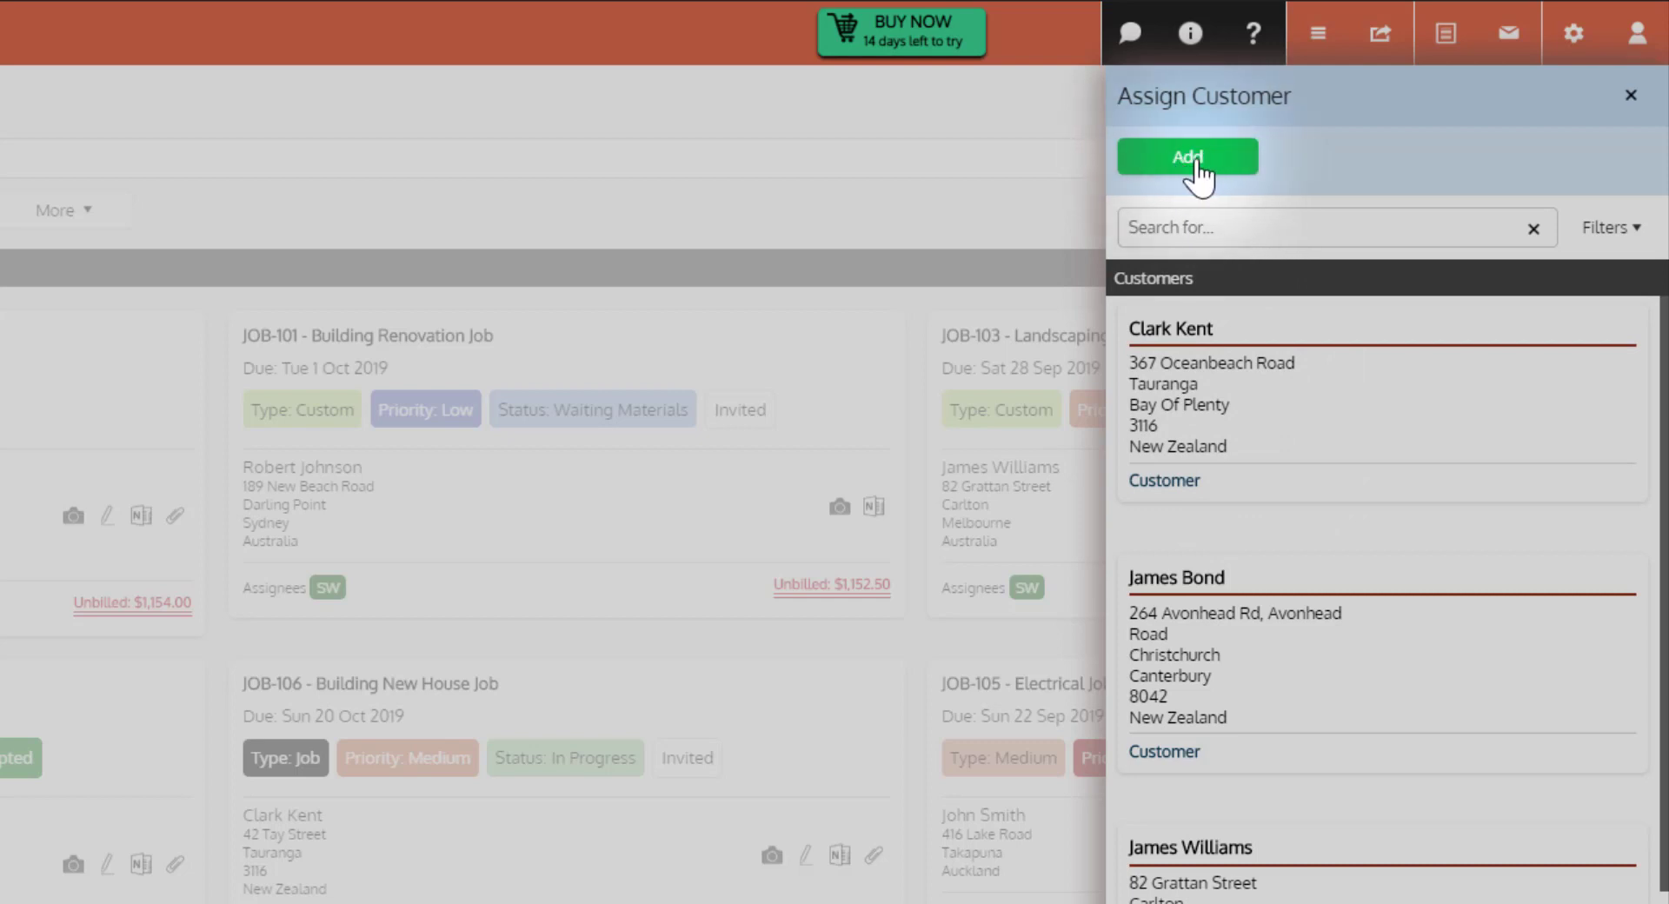
click(1225, 654)
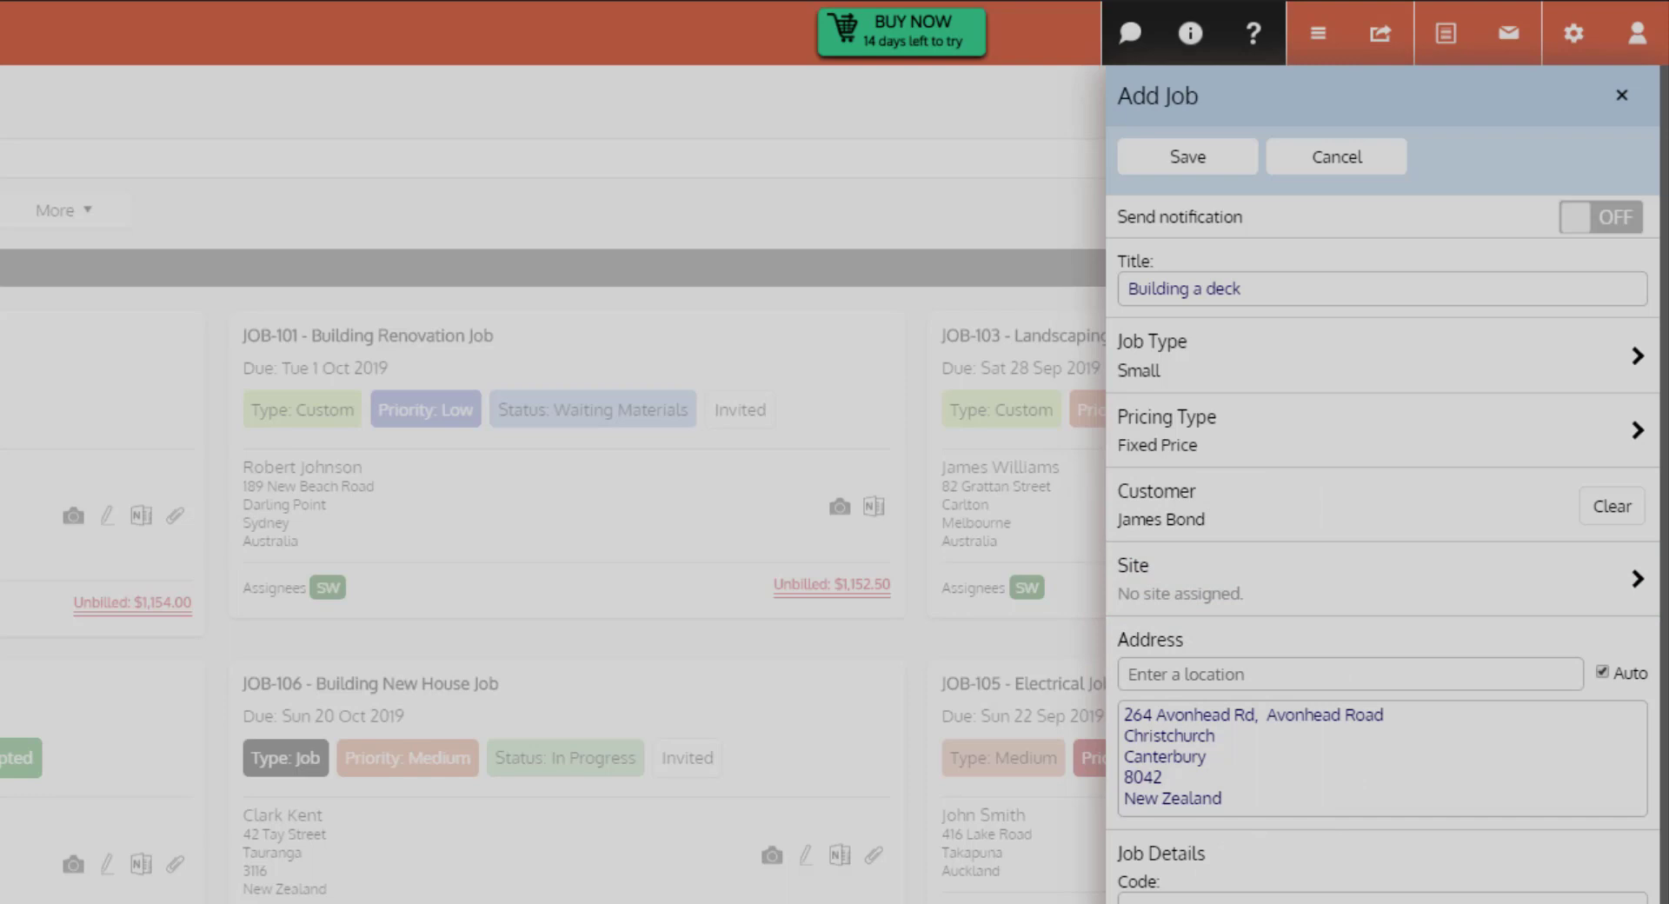
Step: Enter the job description "Building a deck - prefer kwila for wood."
scroll(1382, 486, down, 3)
click(1126, 785)
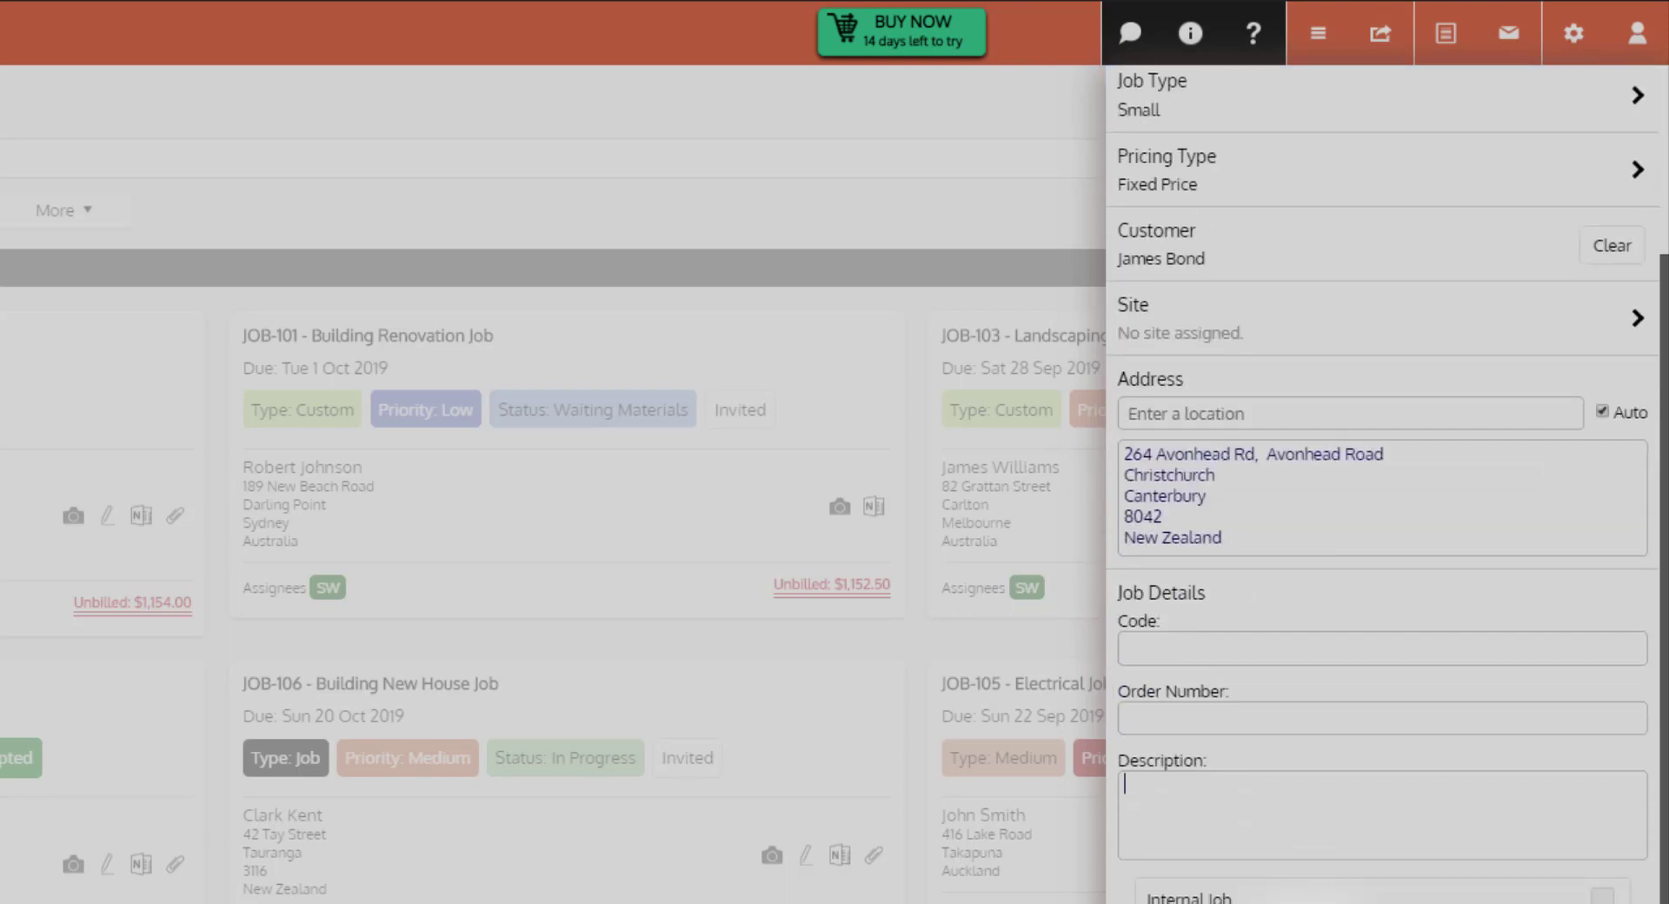
text(Building a d)
text(ek)
text(k - prefer)
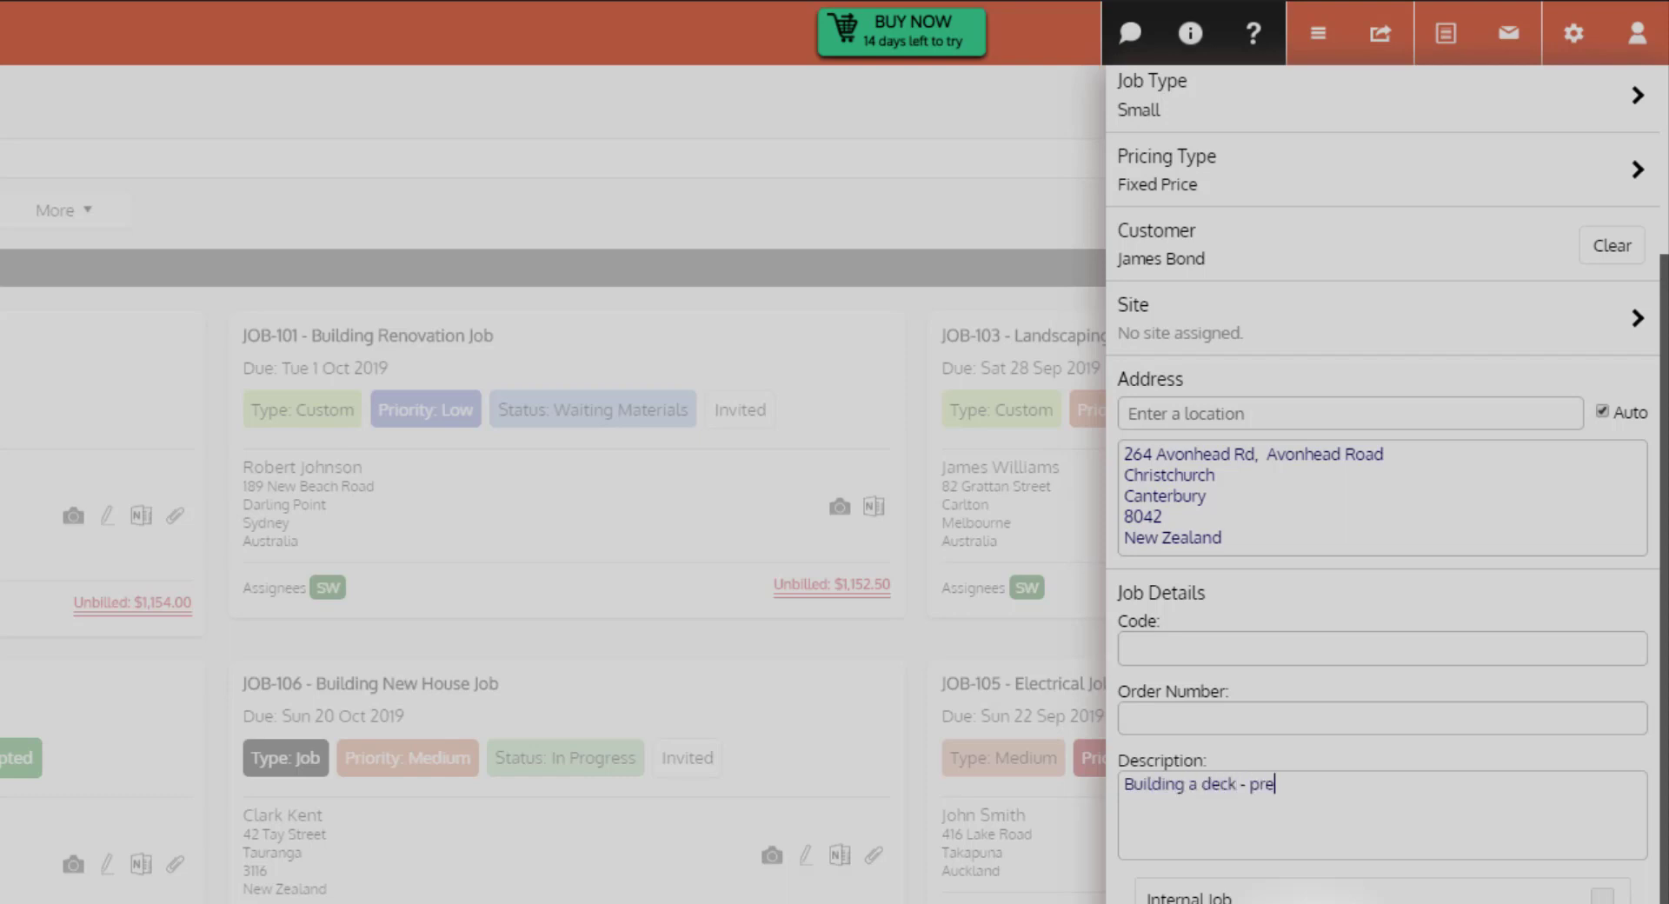
text( kwila for wood)
text(.)
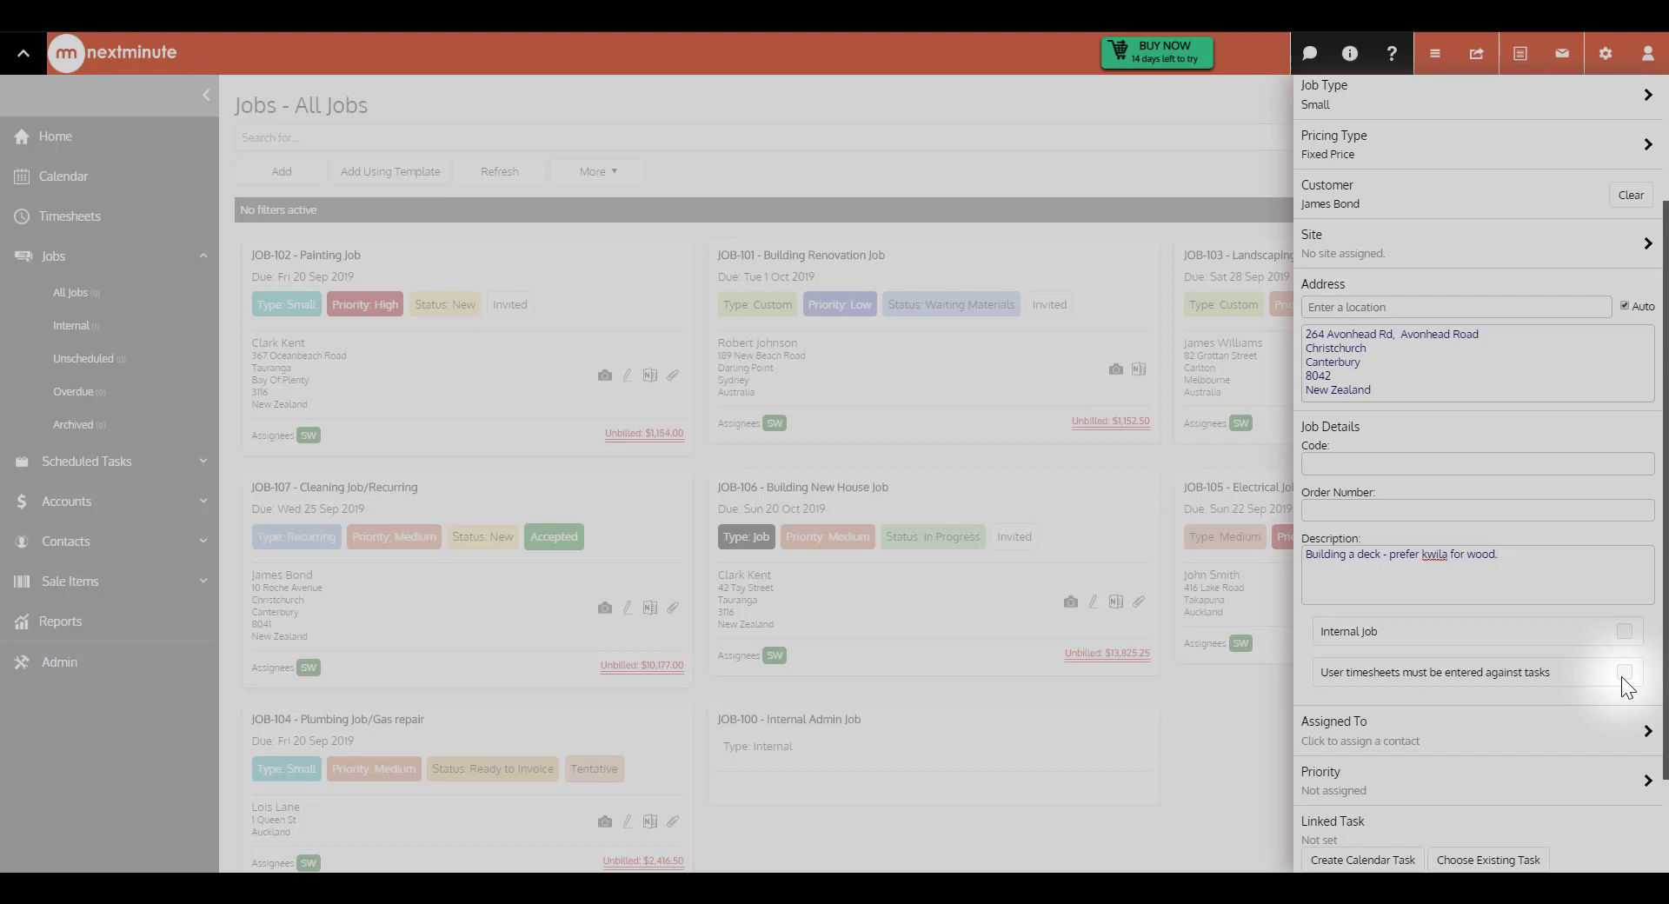
Step: Assign the job to the administrator user whose access is enabled
scroll(1483, 592, down, 1)
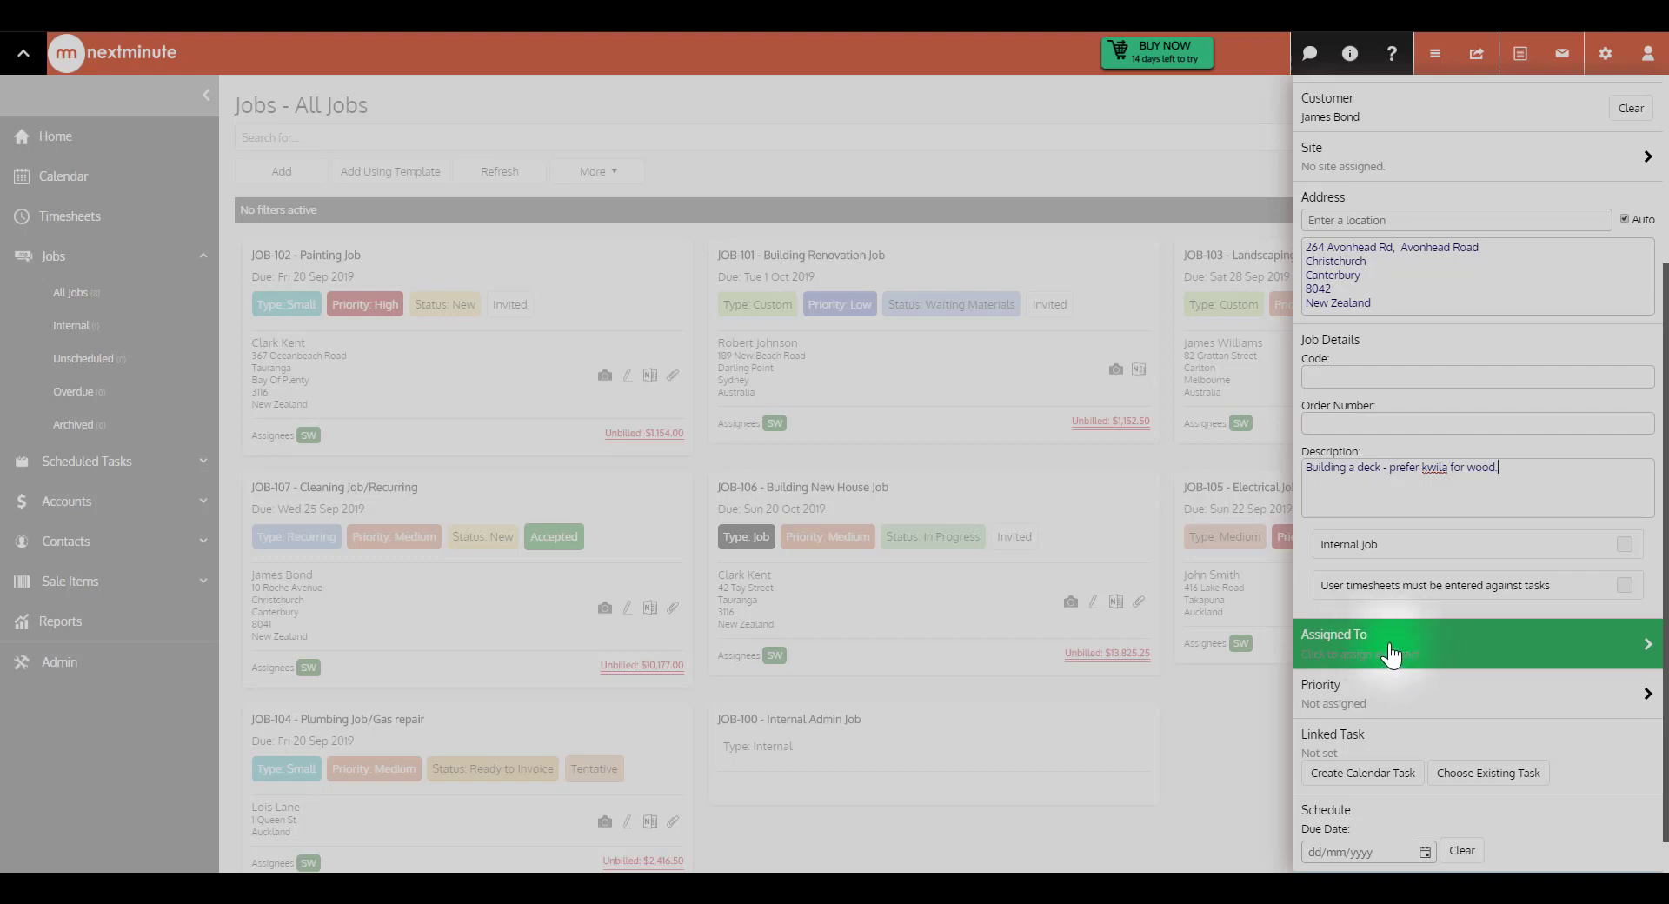
click(1390, 654)
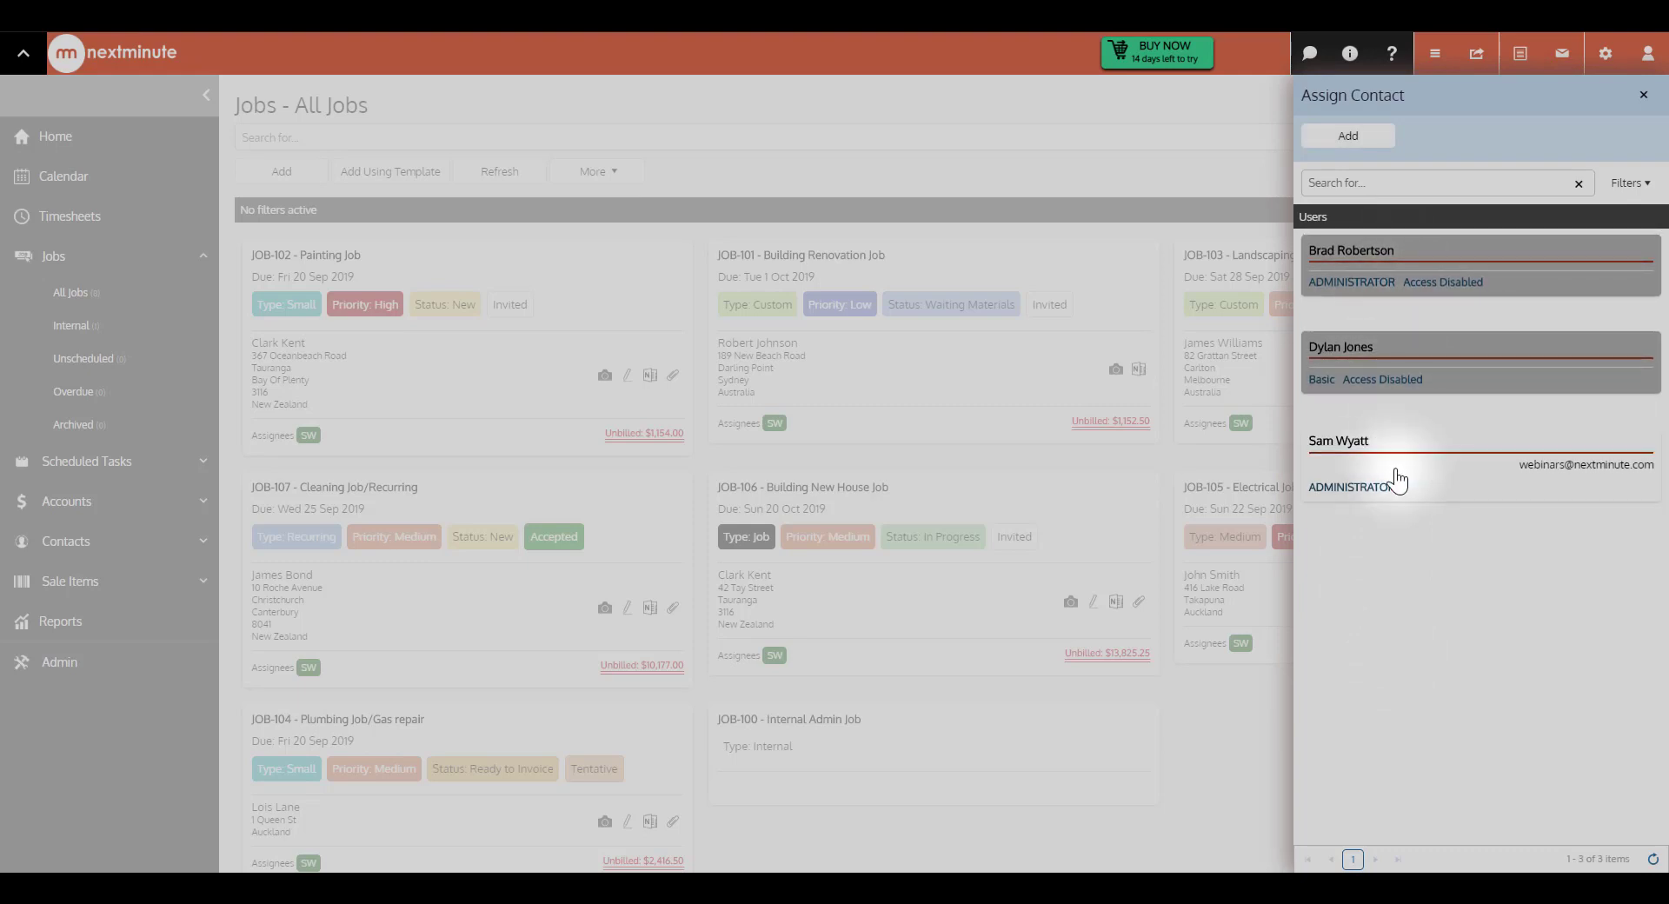
click(1397, 480)
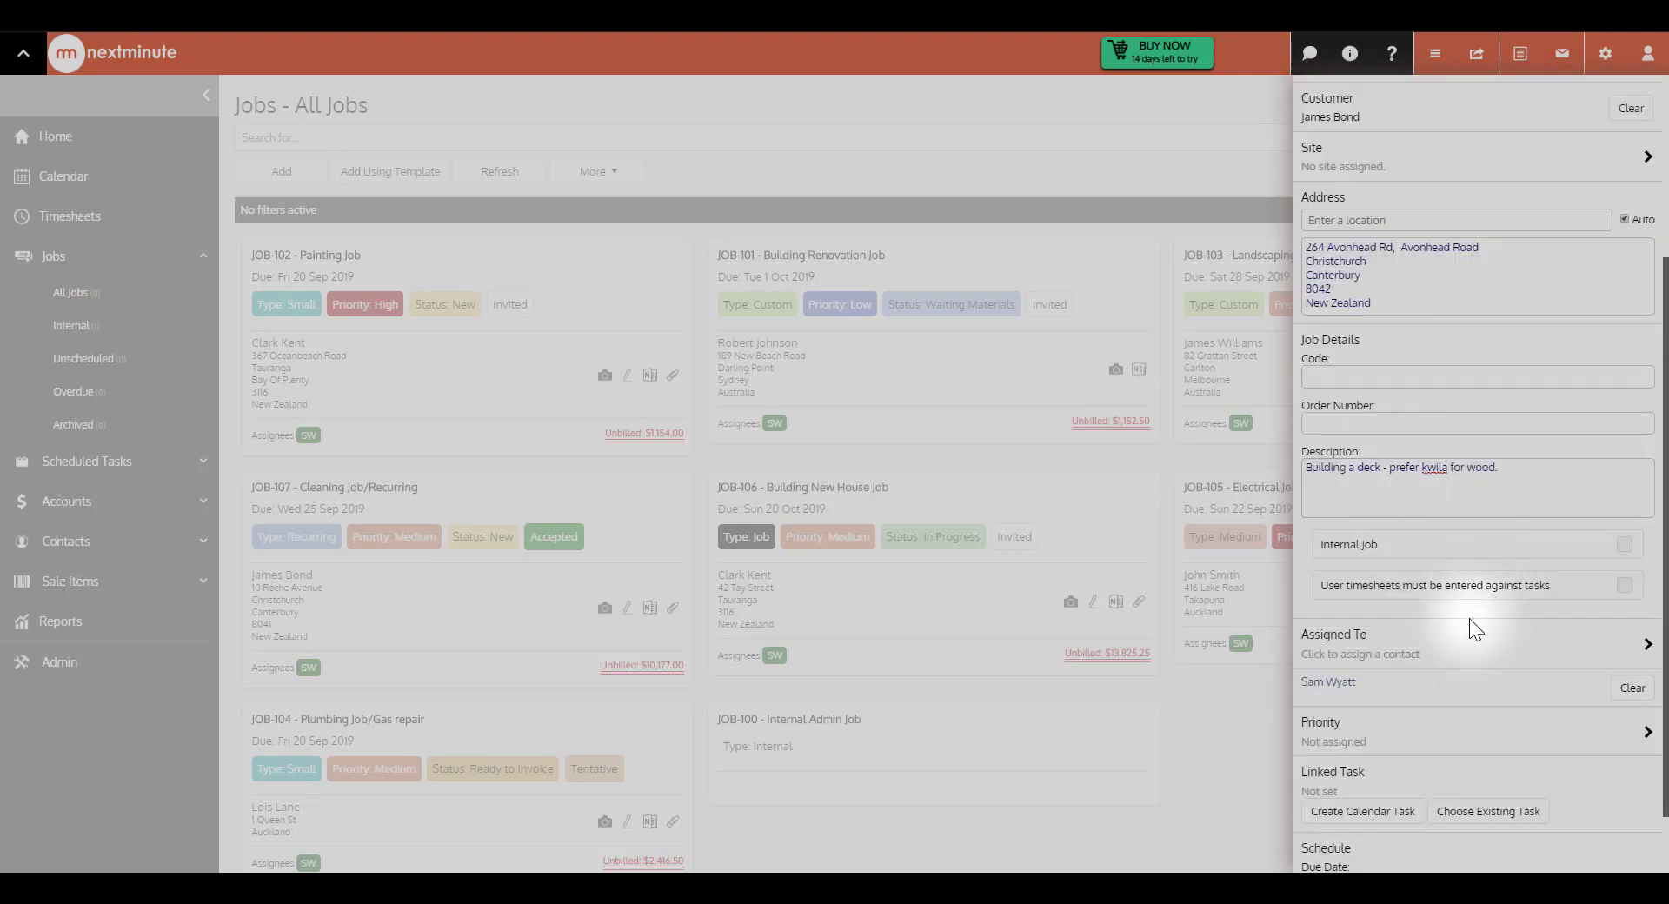
Step: Save the new "Building a deck" job
scroll(1460, 669, down, 1)
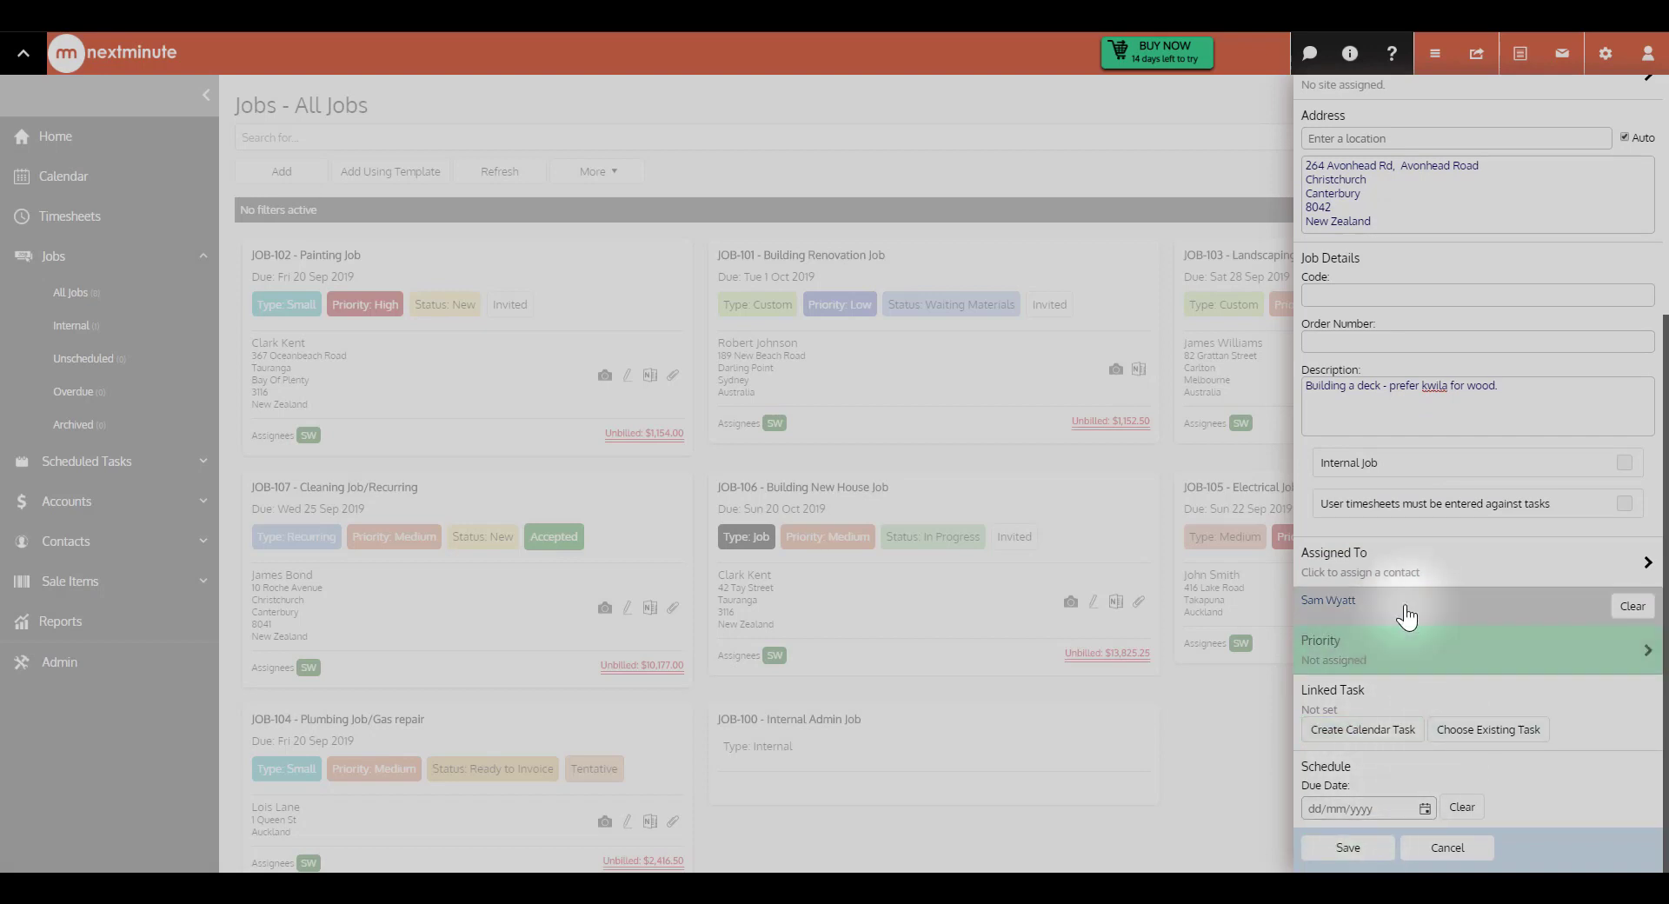
scroll(1361, 806, up, 4)
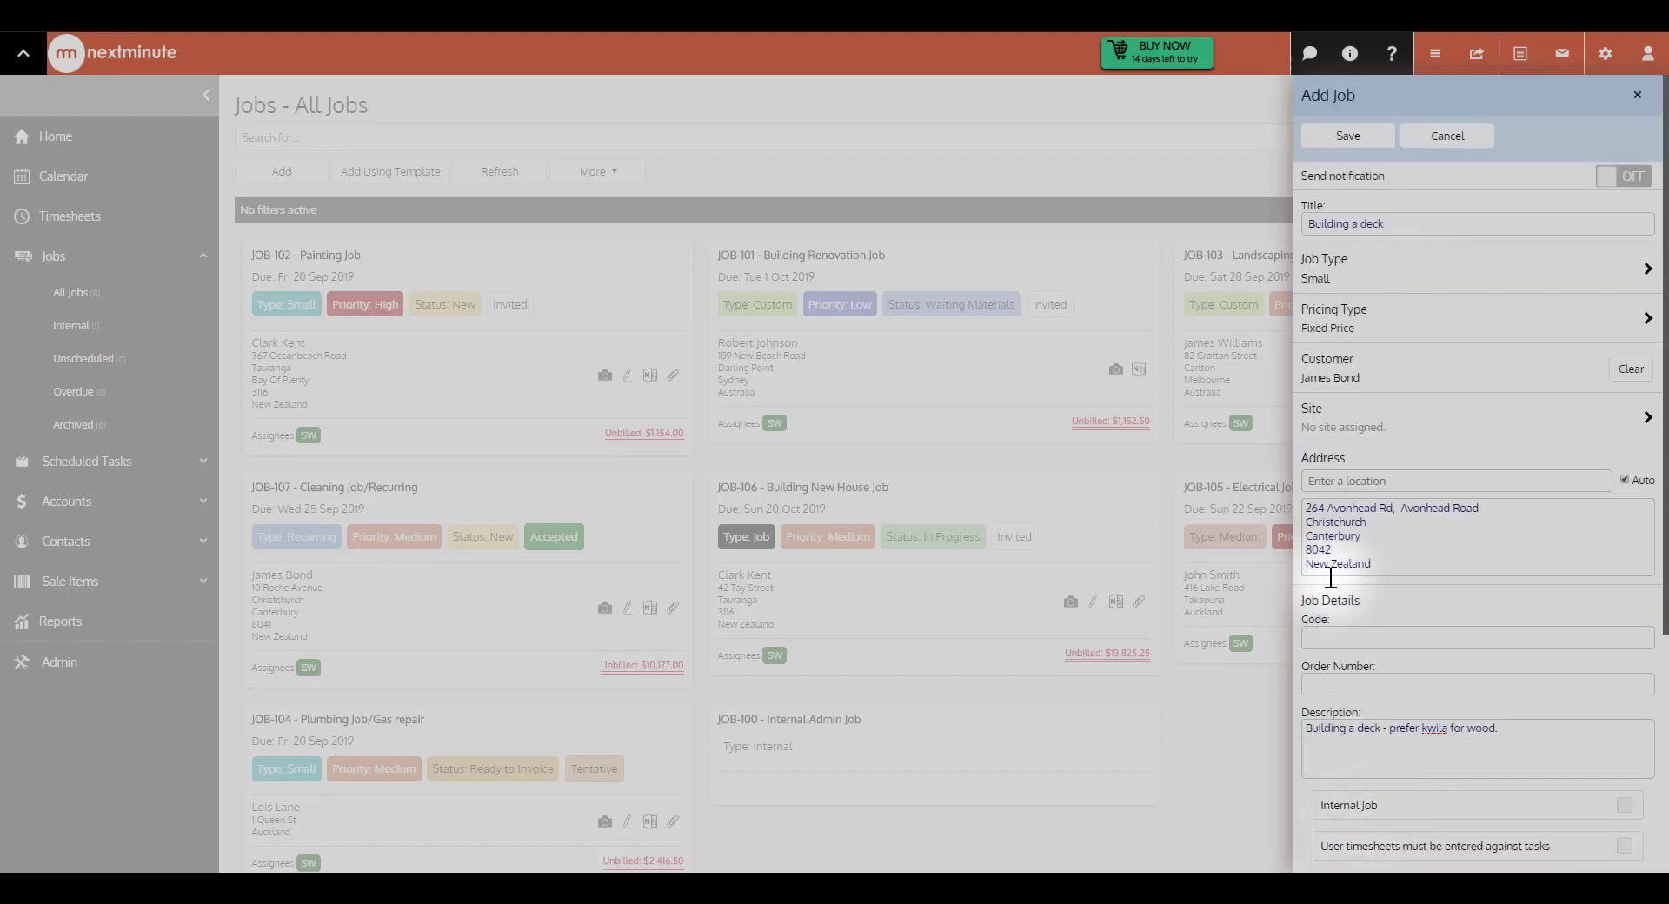
click(1352, 139)
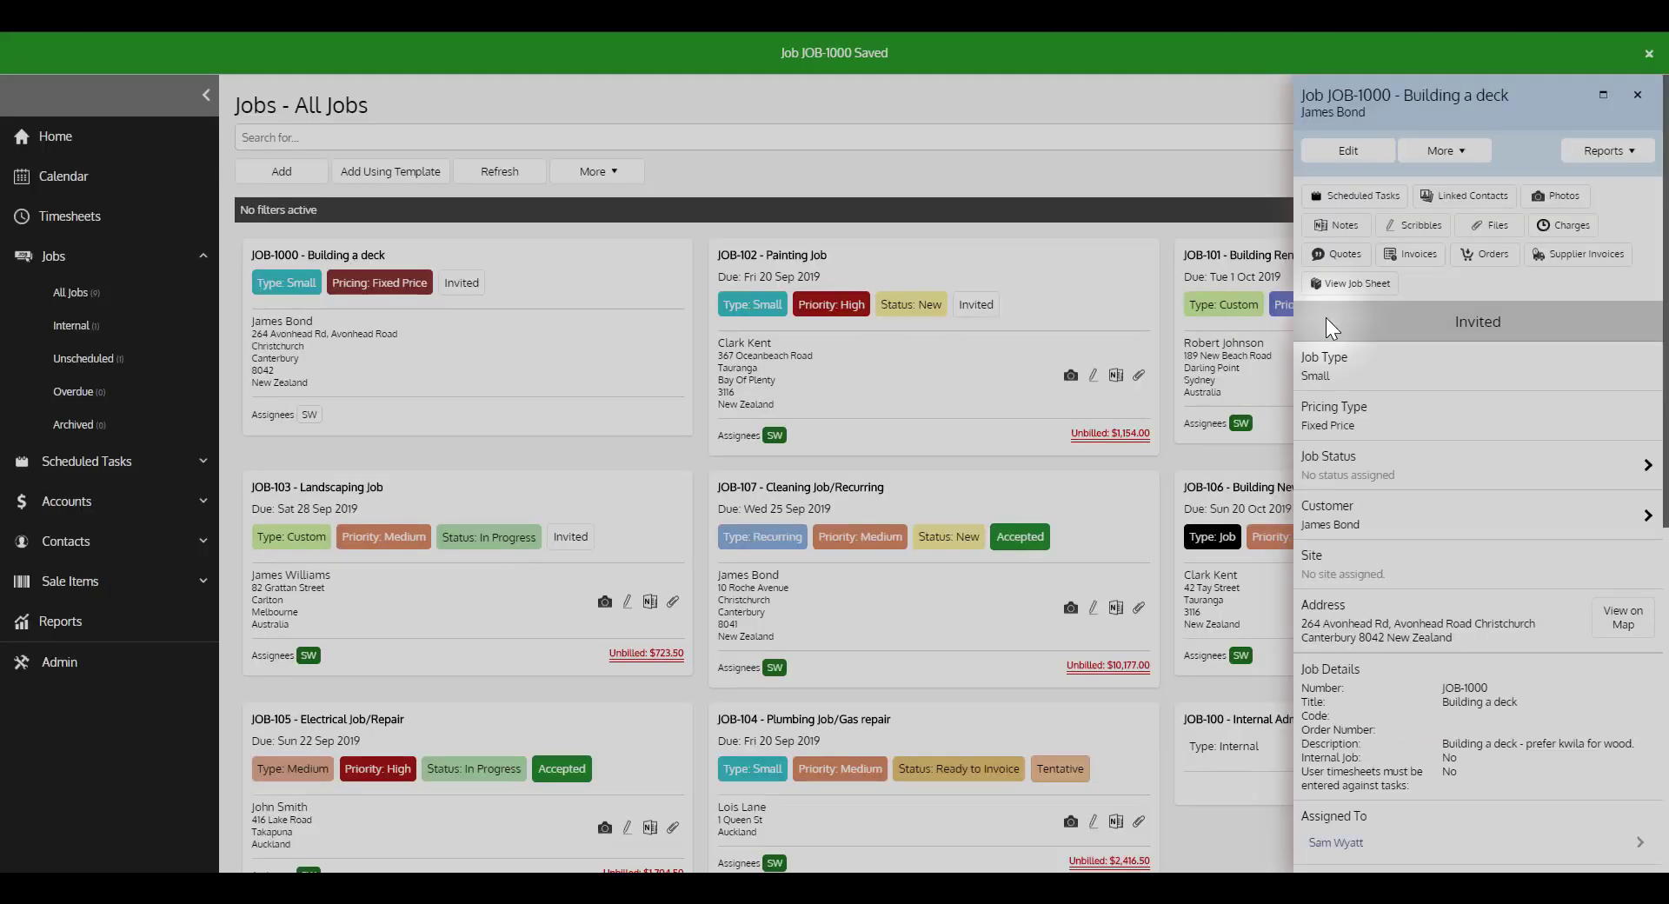
click(1353, 197)
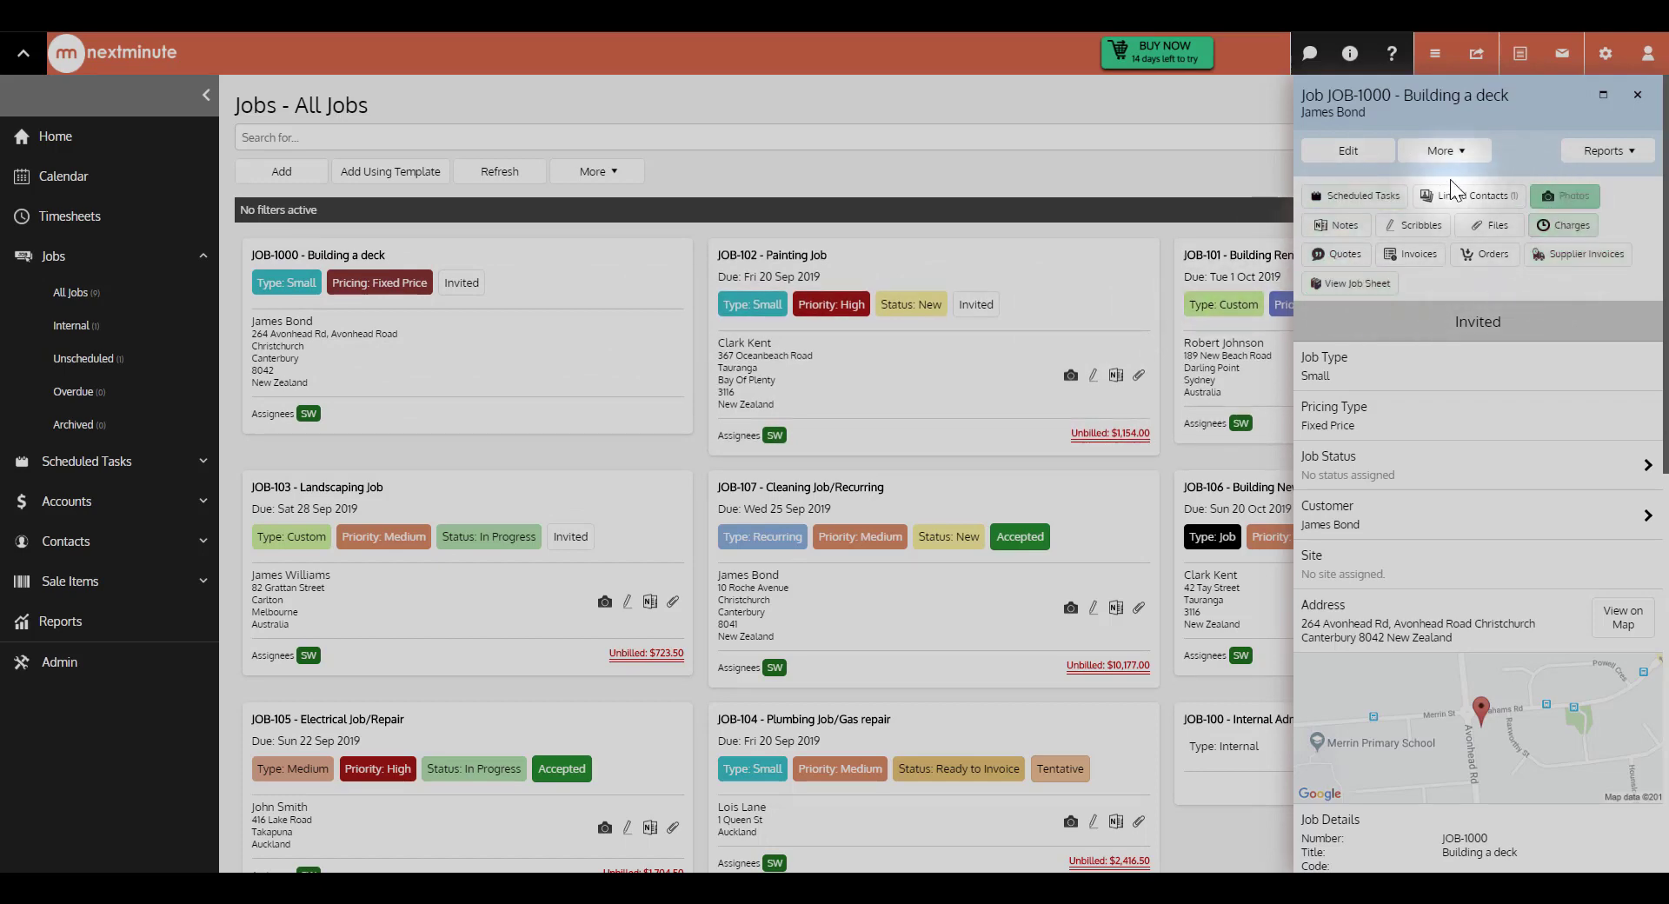